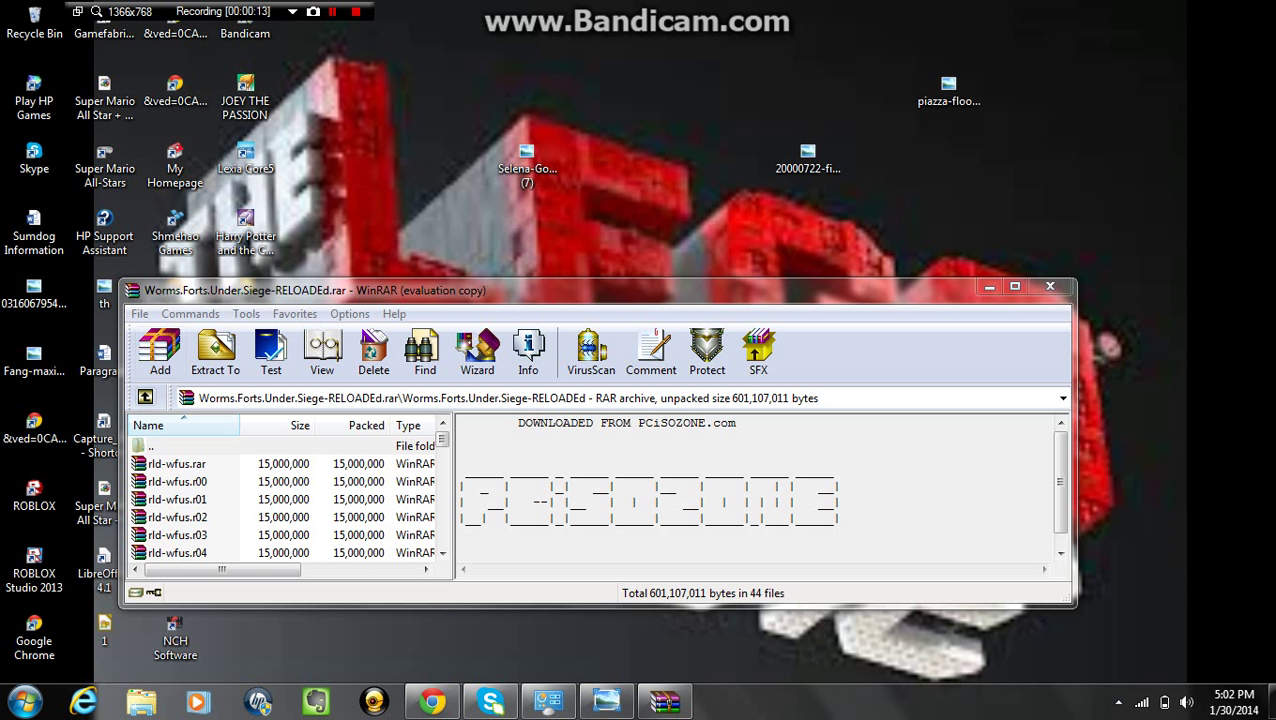
# - Move the WinRAR window higher and briefly look at the archive's commands list
pyautogui.moveTo(600, 290); pyautogui.dragTo(748, 198)
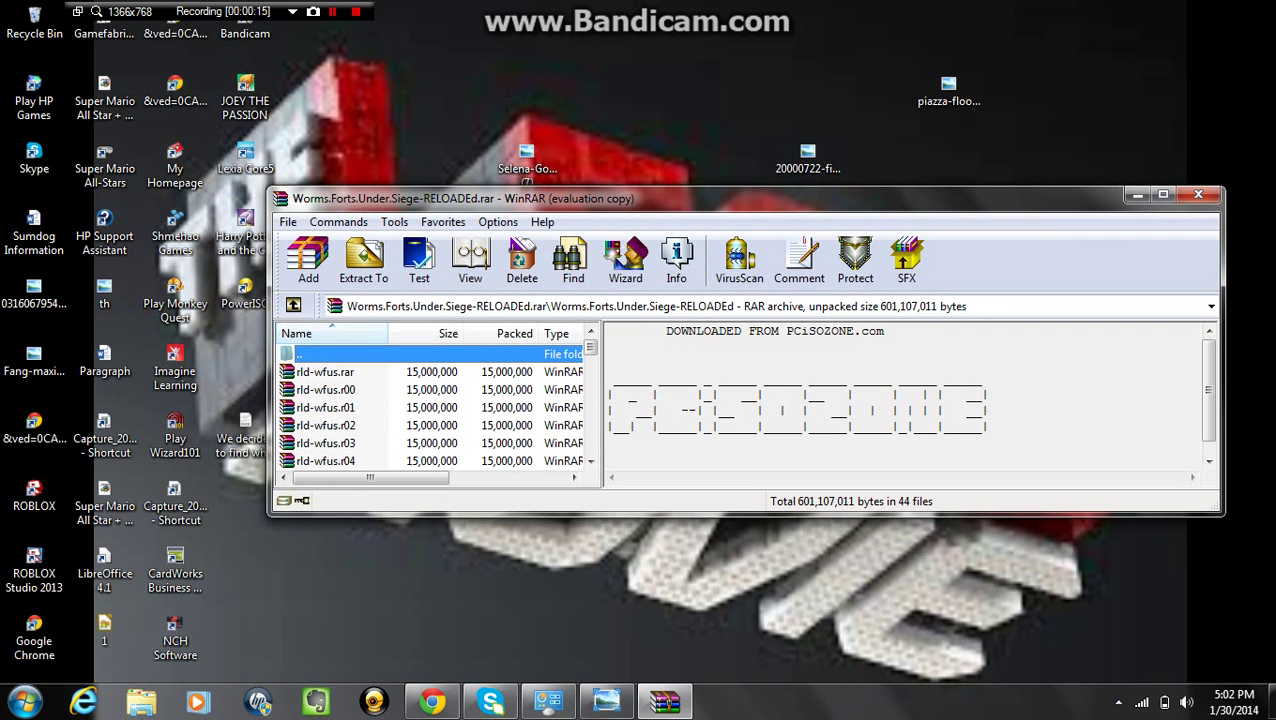
pyautogui.click(287, 221)
pyautogui.press('Escape')
# - Select rld-wfus.rar, confirm extracting it to a chosen folder, and reopen its context menu
pyautogui.click(356, 371)
pyautogui.rightClick(356, 371)
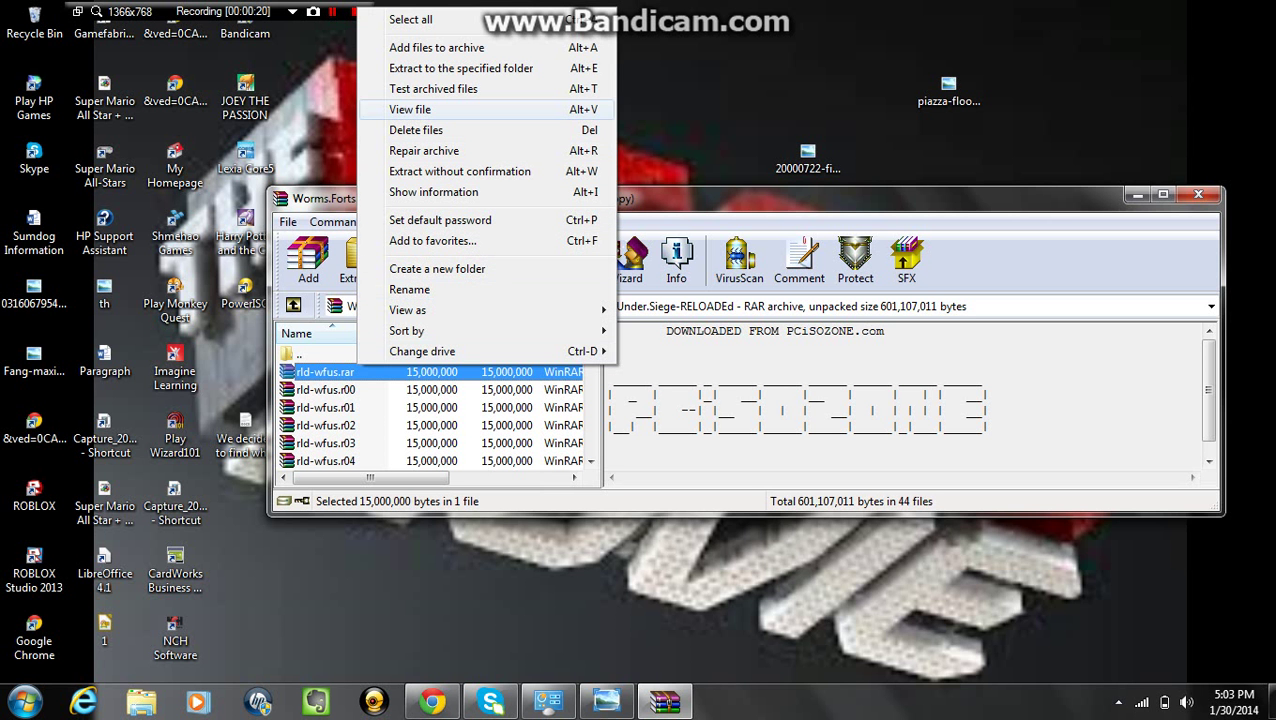
pyautogui.click(460, 68)
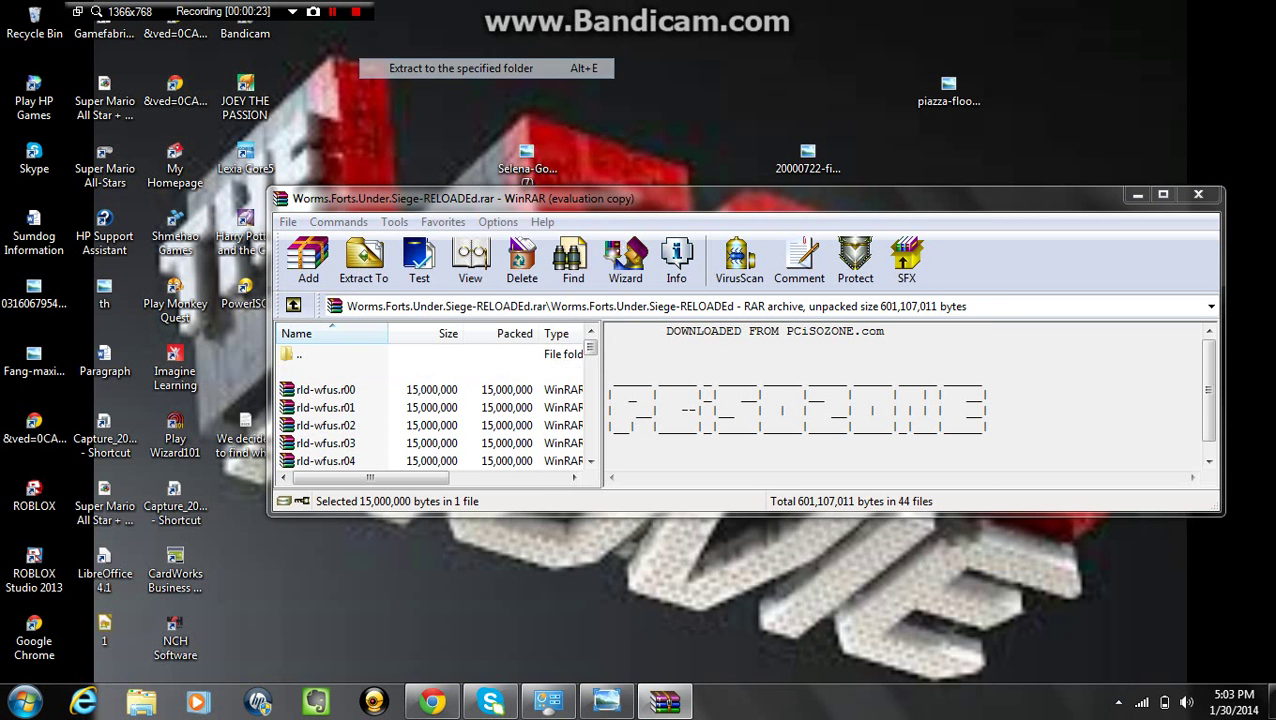
pyautogui.press('Return')
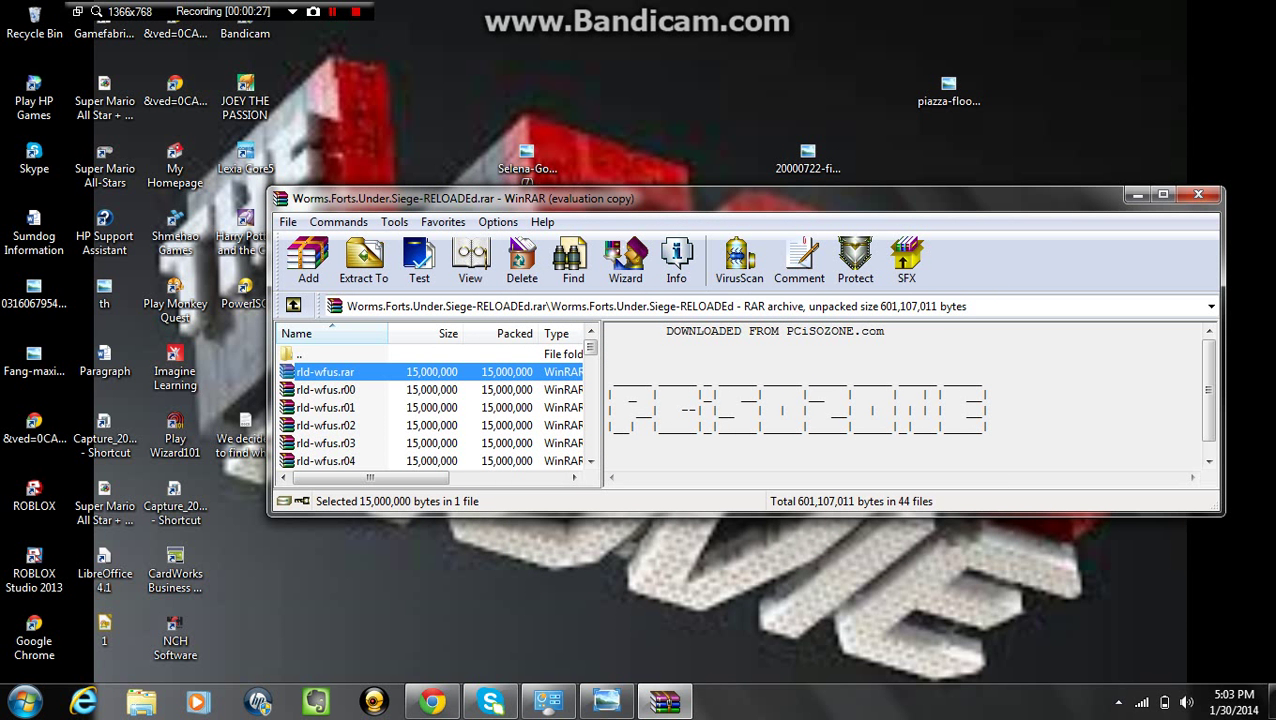
pyautogui.rightClick(352, 372)
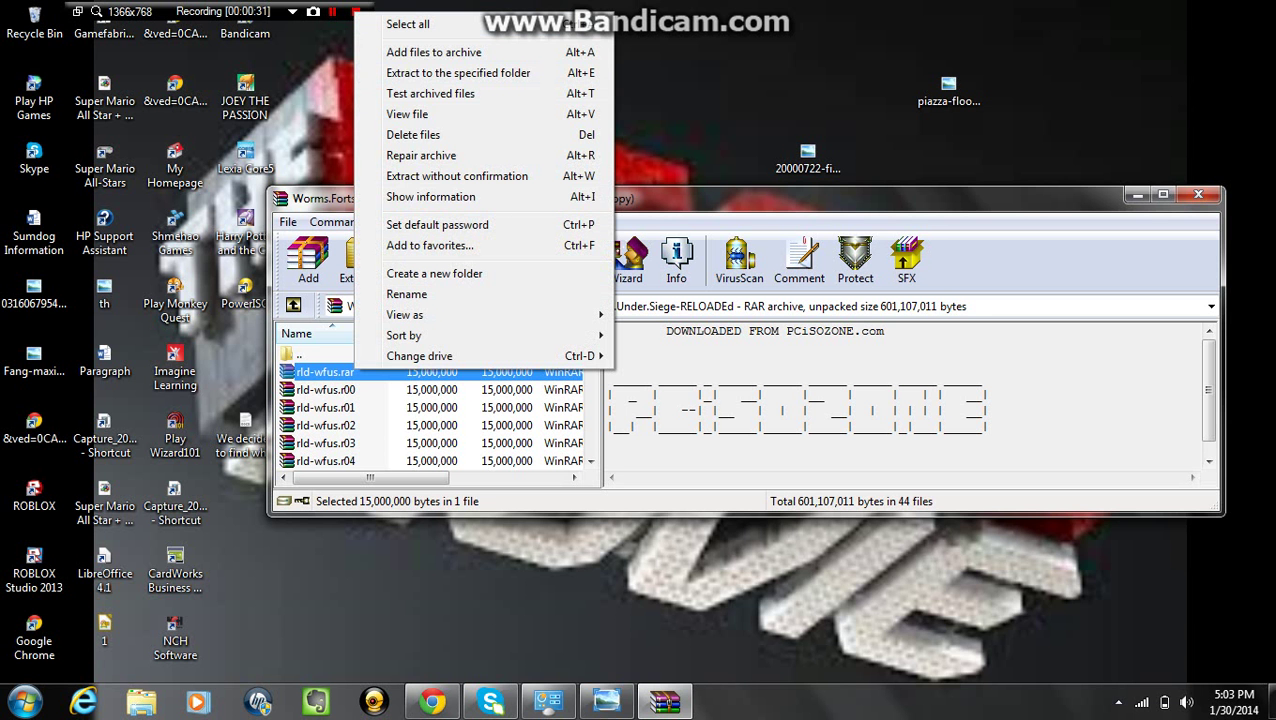
# - Select all 44 volumes and extract them to Worms.Forts.Under.Siege-RELOADEd, replacing all existing files
pyautogui.click(408, 24)
pyautogui.click(363, 258)
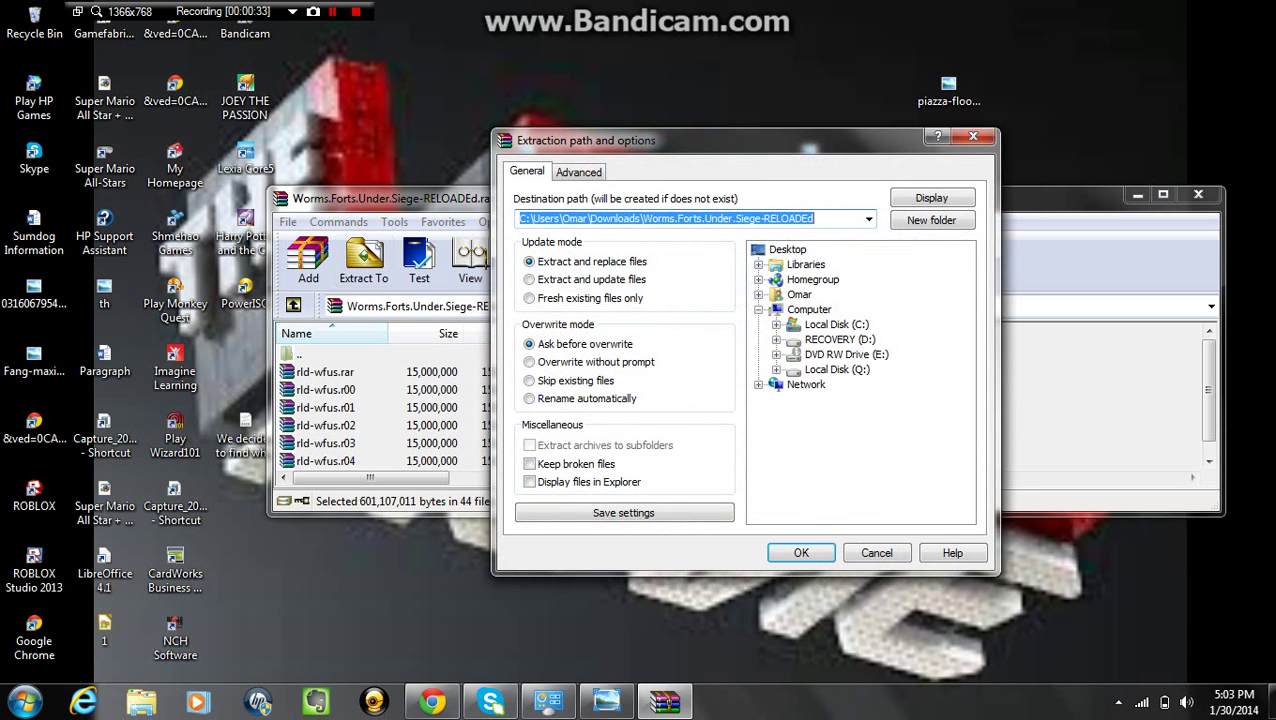
pyautogui.click(801, 553)
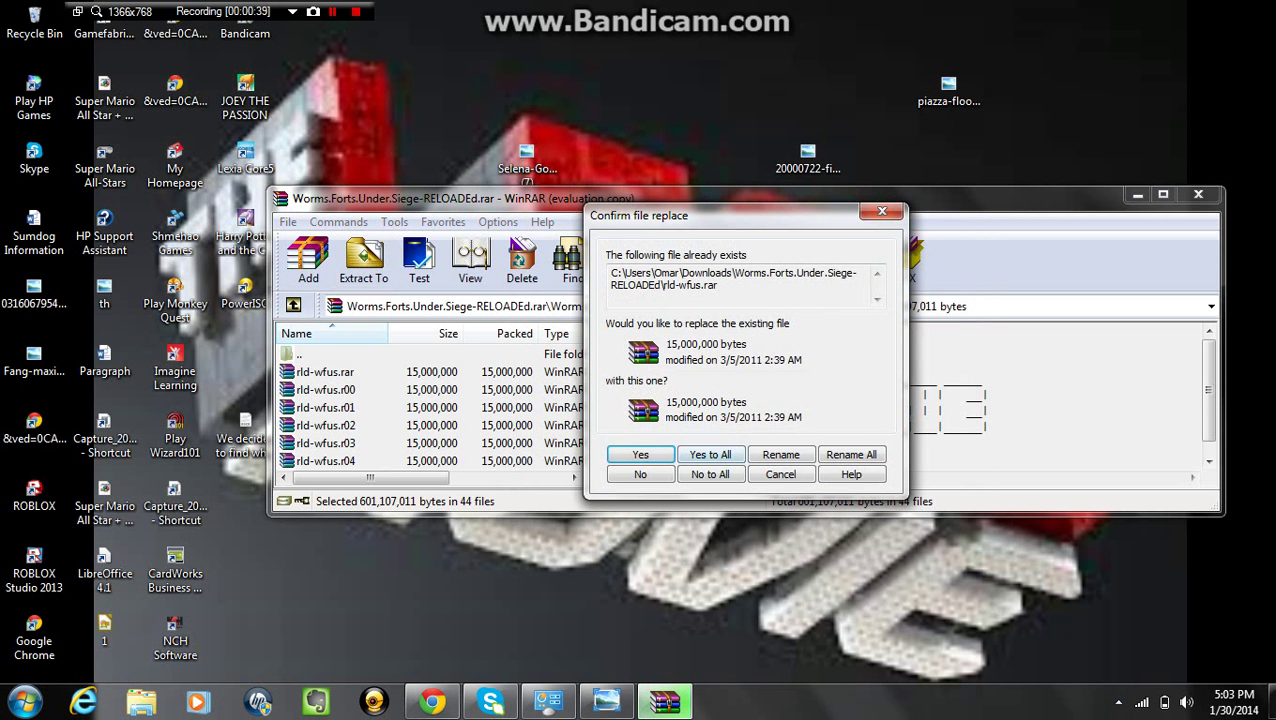
pyautogui.click(710, 454)
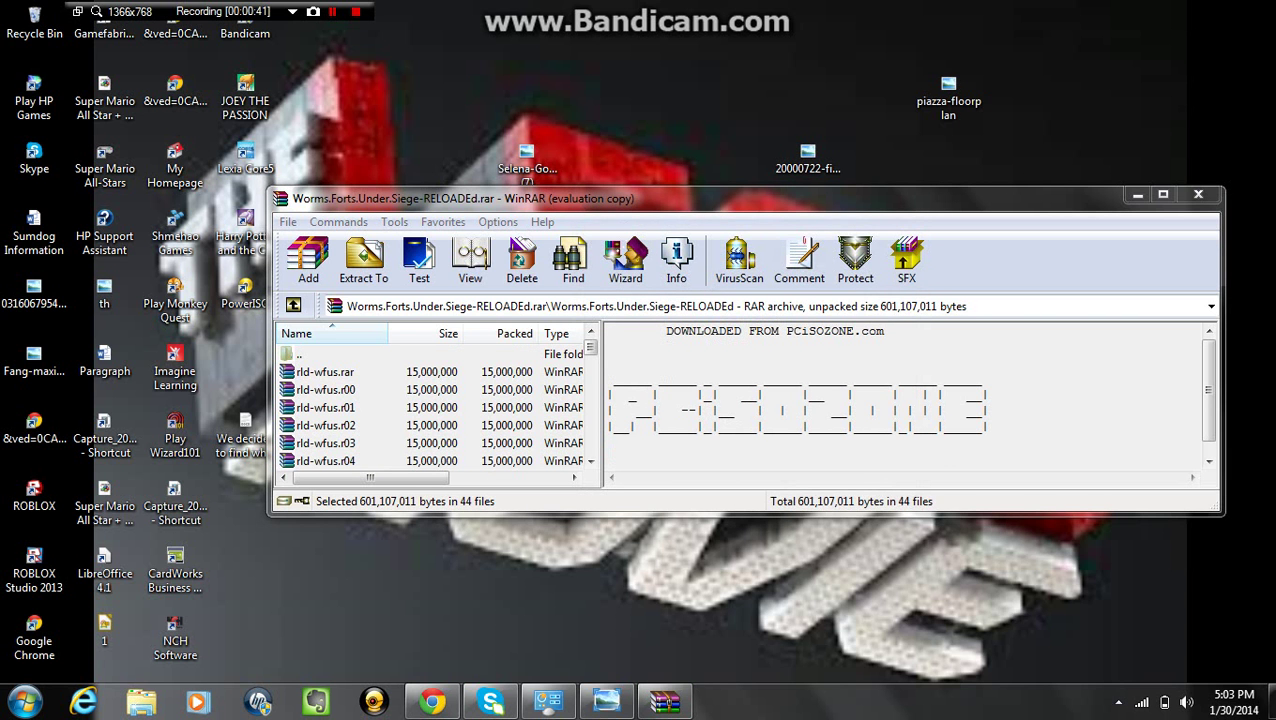
# - Minimize WinRAR and browse the Desktop folder through Computer
pyautogui.click(1137, 194)
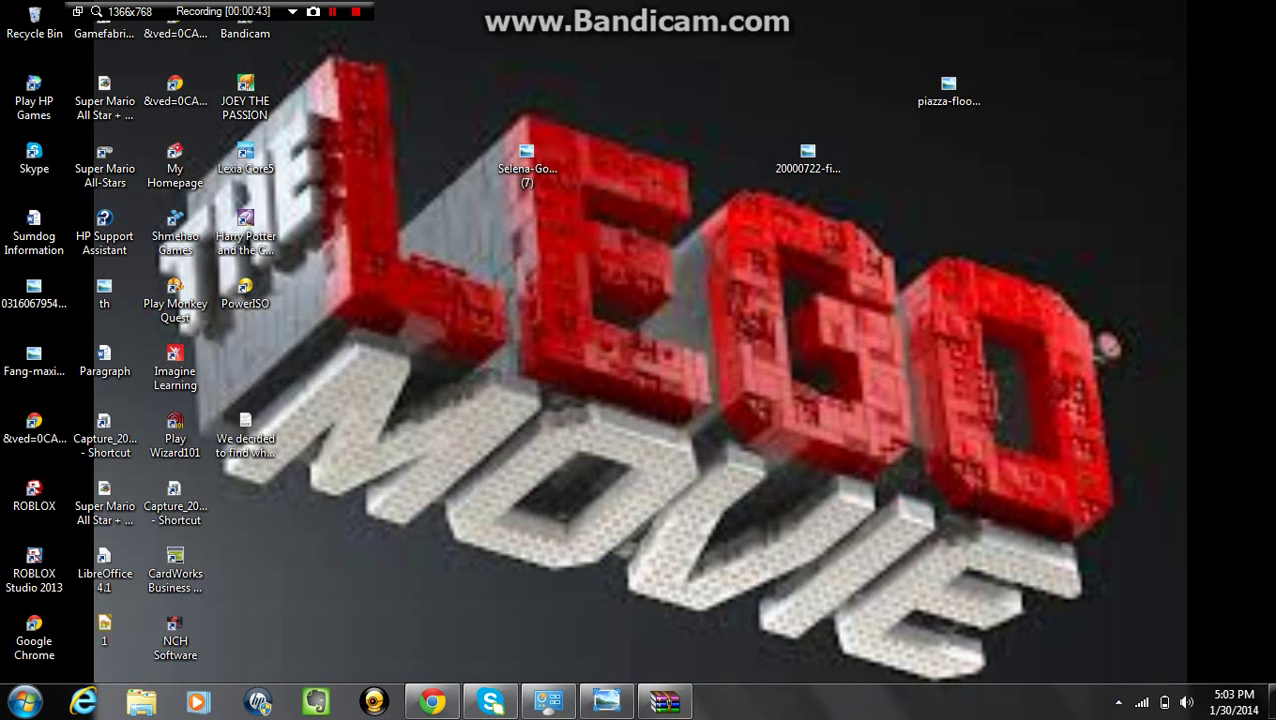
pyautogui.click(24, 702)
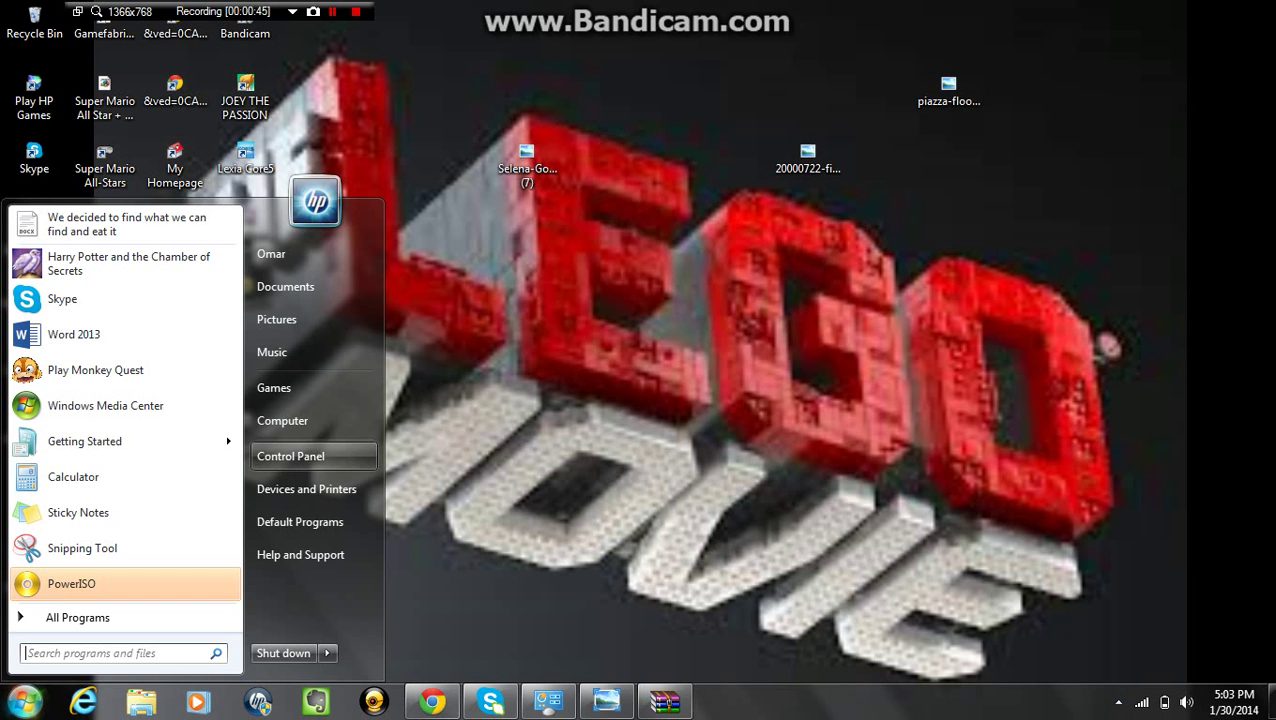
pyautogui.click(282, 420)
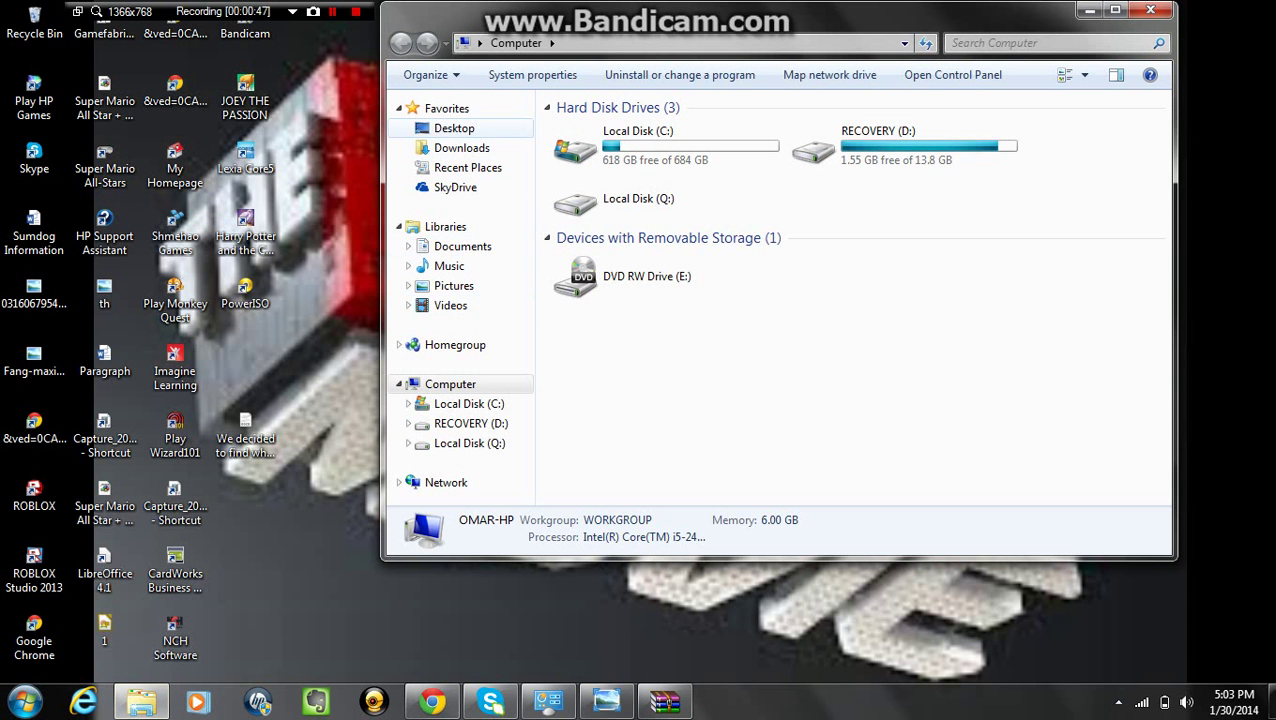
pyautogui.click(454, 128)
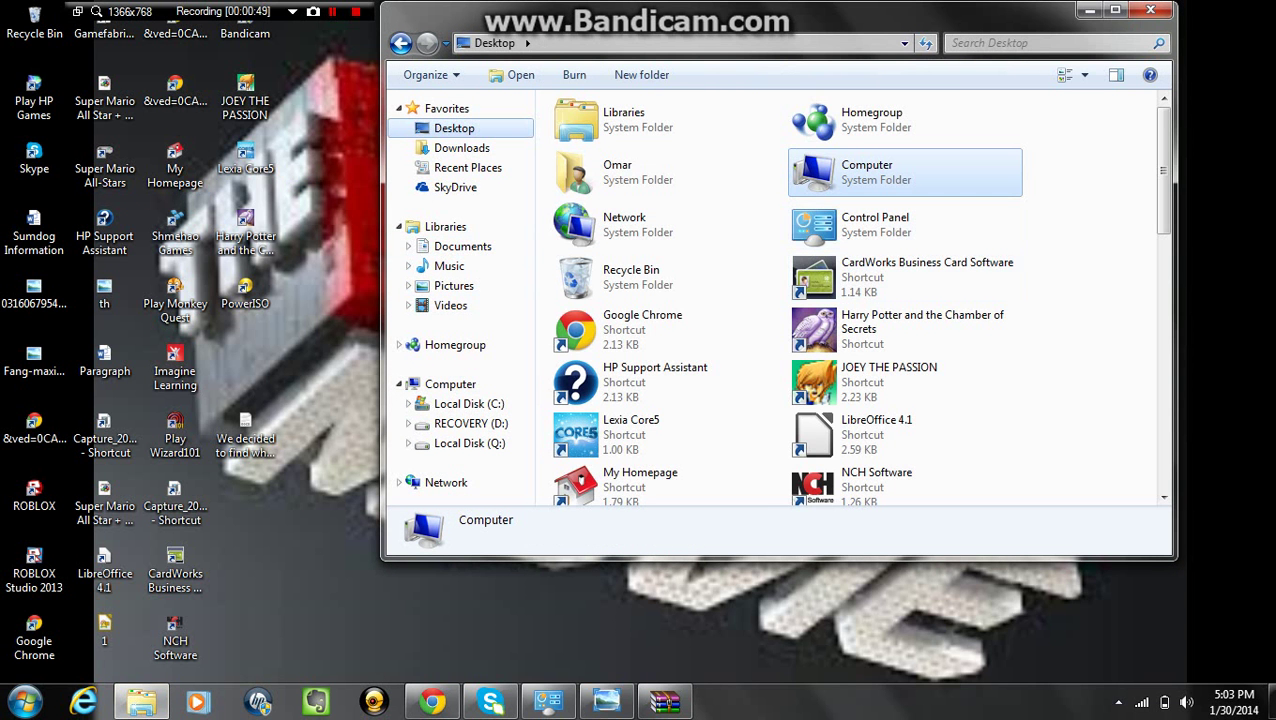
pyautogui.scroll(-2, 860, 170)
pyautogui.scroll(-4, 860, 170)
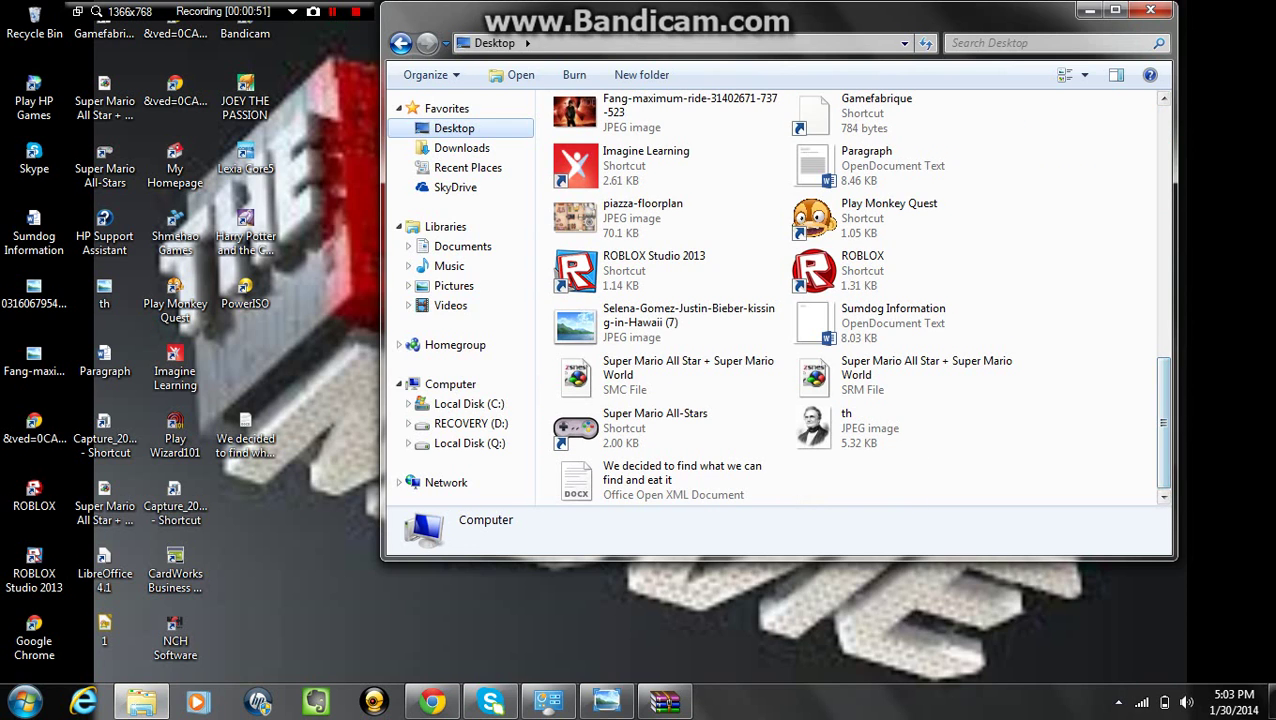
# - Bring back the Worms archive window and cancel its extraction options
pyautogui.click(665, 700)
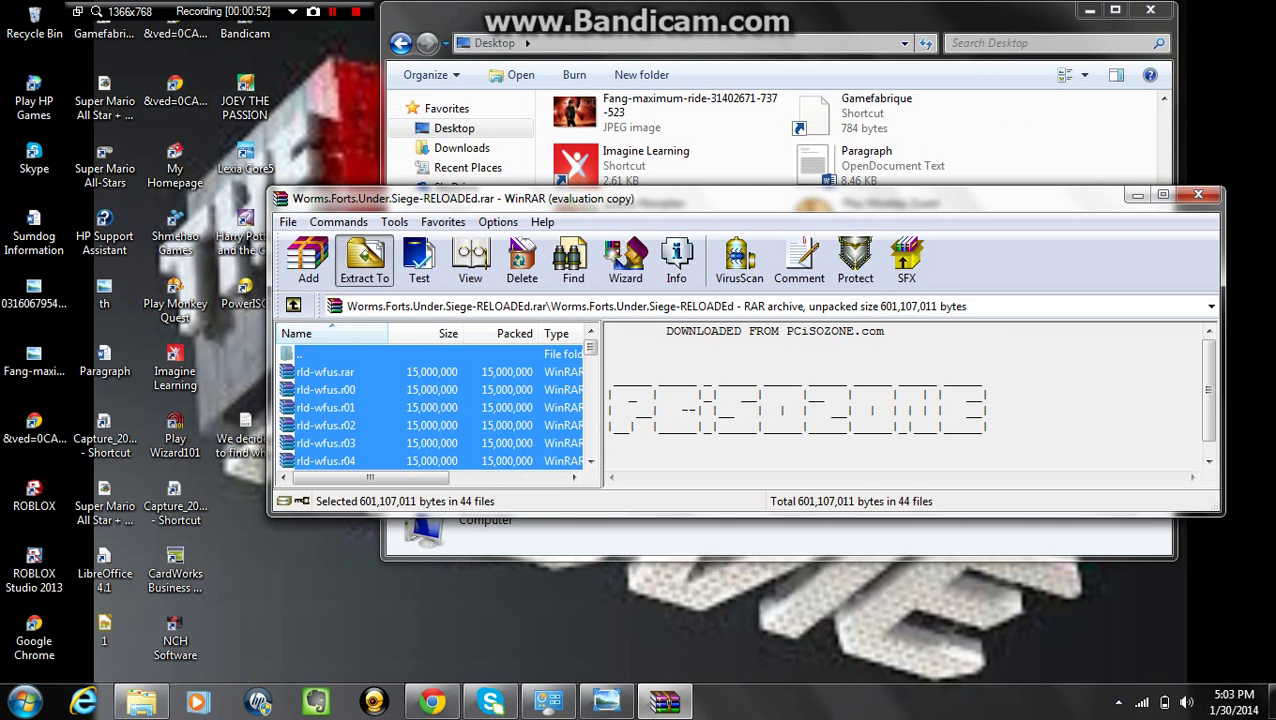
pyautogui.click(363, 258)
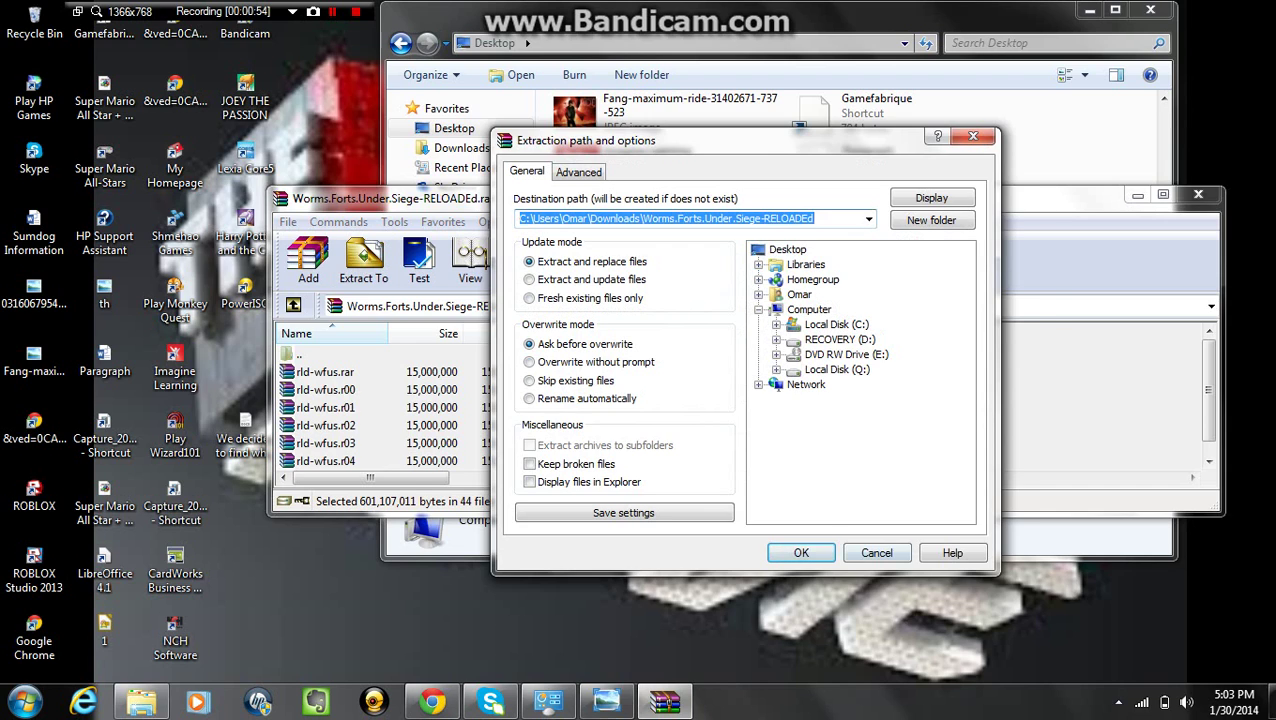
pyautogui.click(877, 553)
# - Open the Worms.Forts.Under.Siege-RELOADEd folder in Downloads and scroll through its 44 volumes
pyautogui.press('super')
pyautogui.click(340, 425)
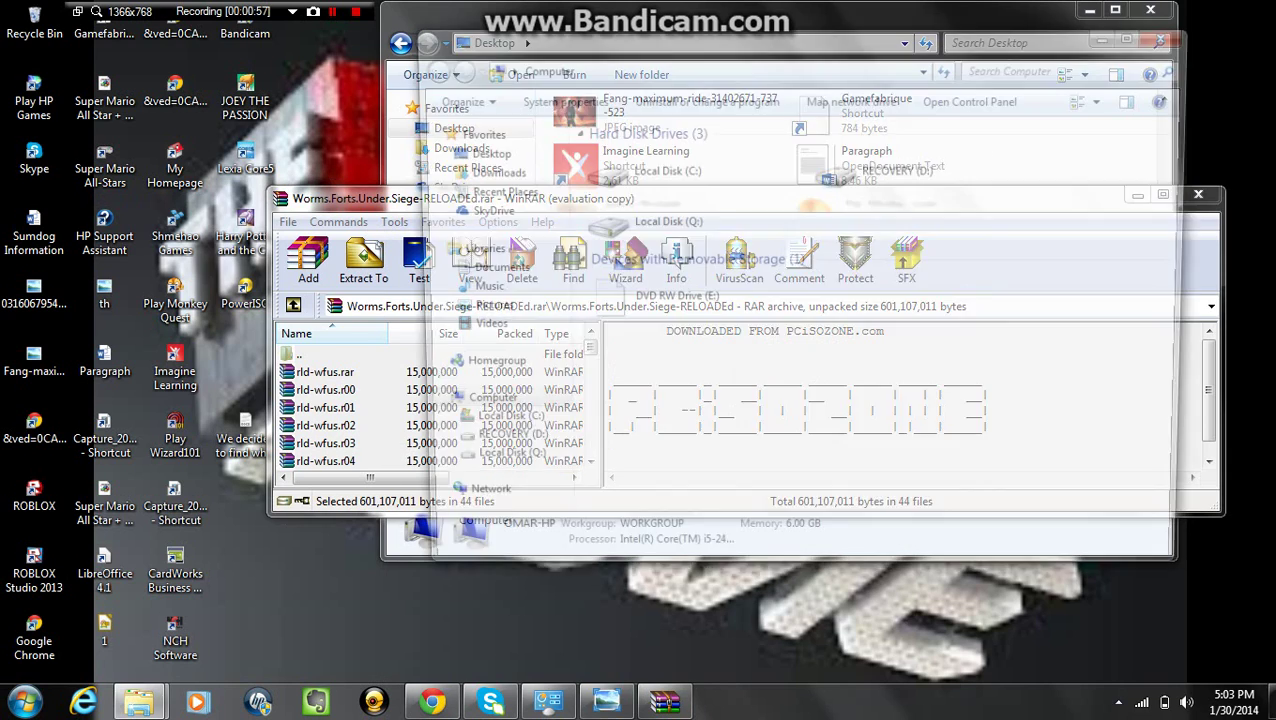
pyautogui.click(477, 151)
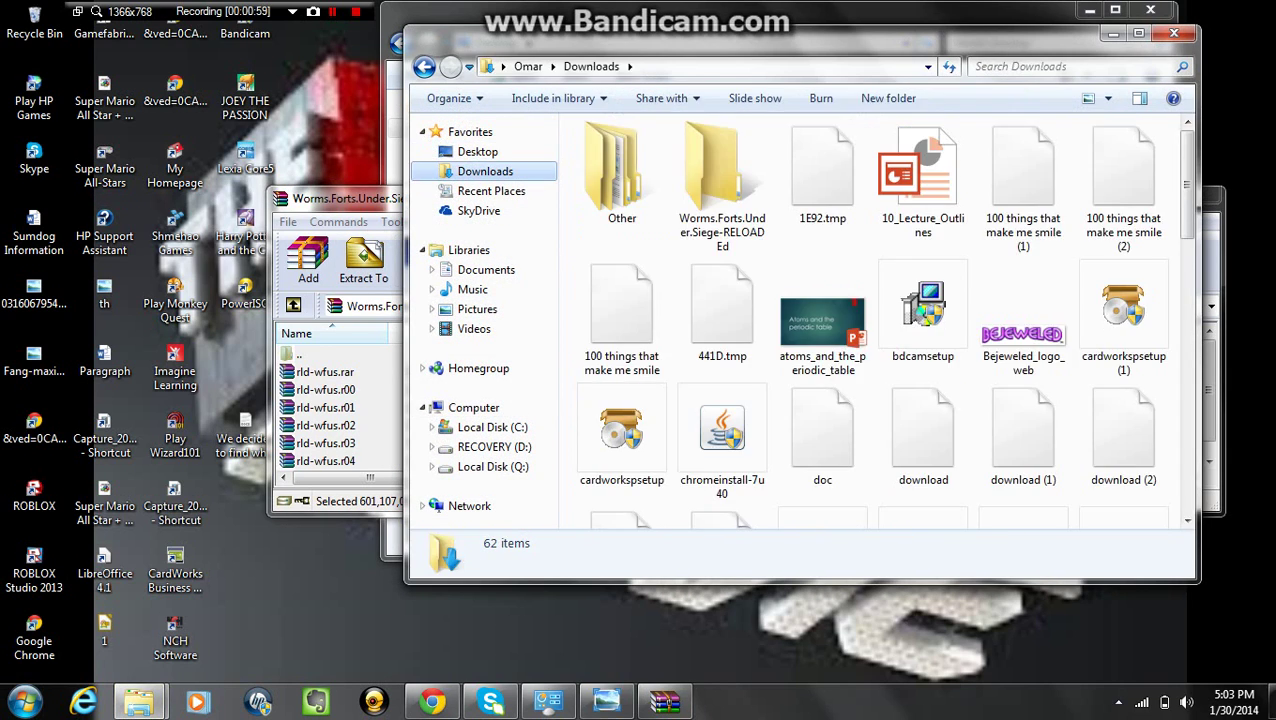
pyautogui.doubleClick(715, 160)
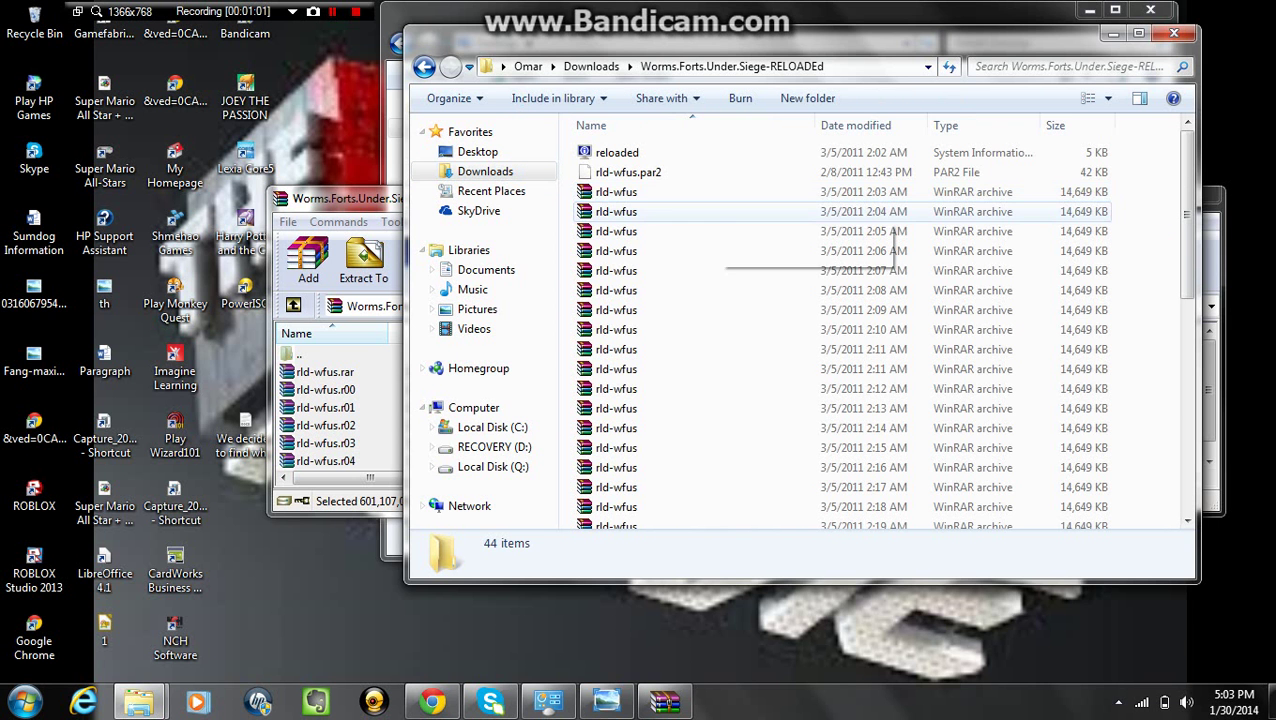
pyautogui.scroll(-2, 995, 185)
pyautogui.scroll(-3, 995, 190)
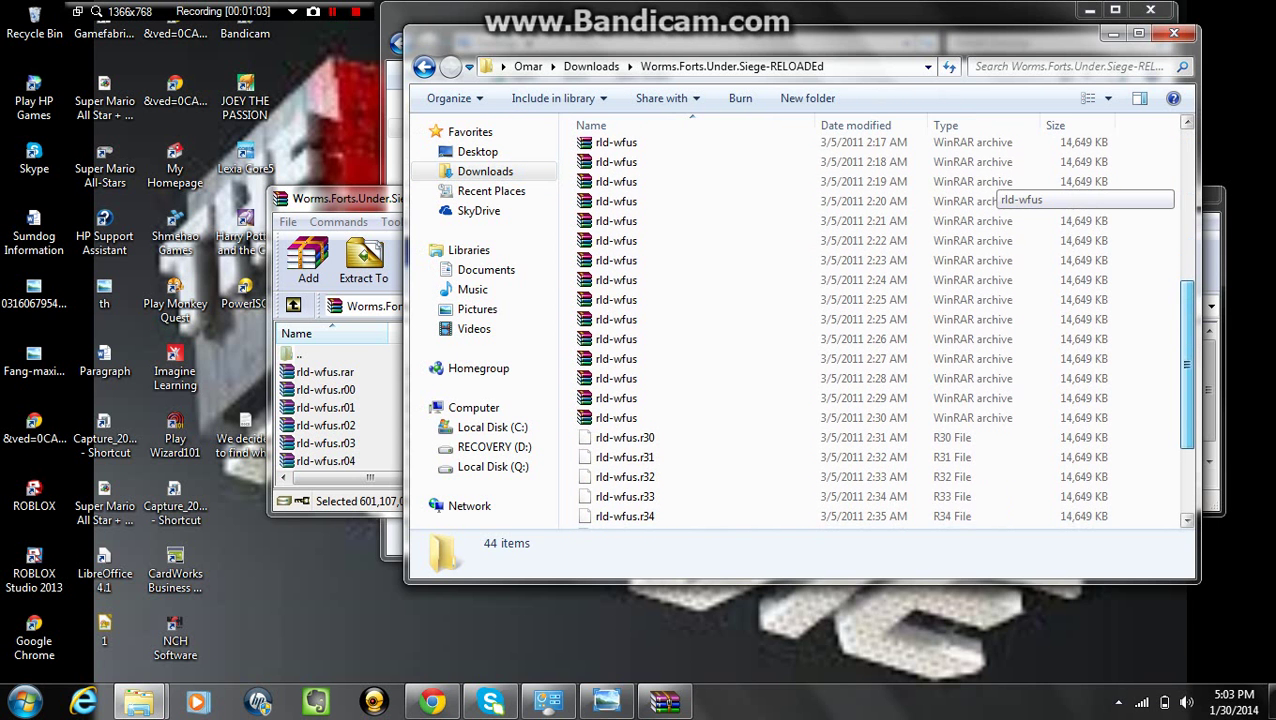
pyautogui.scroll(-2, 995, 190)
pyautogui.scroll(3, 995, 190)
pyautogui.scroll(3, 995, 190)
pyautogui.scroll(1, 995, 188)
# - Open rld-wfus.r00 and extract rld-wfus.bin and rld-wfus.cue to the default path
pyautogui.doubleClick(616, 191)
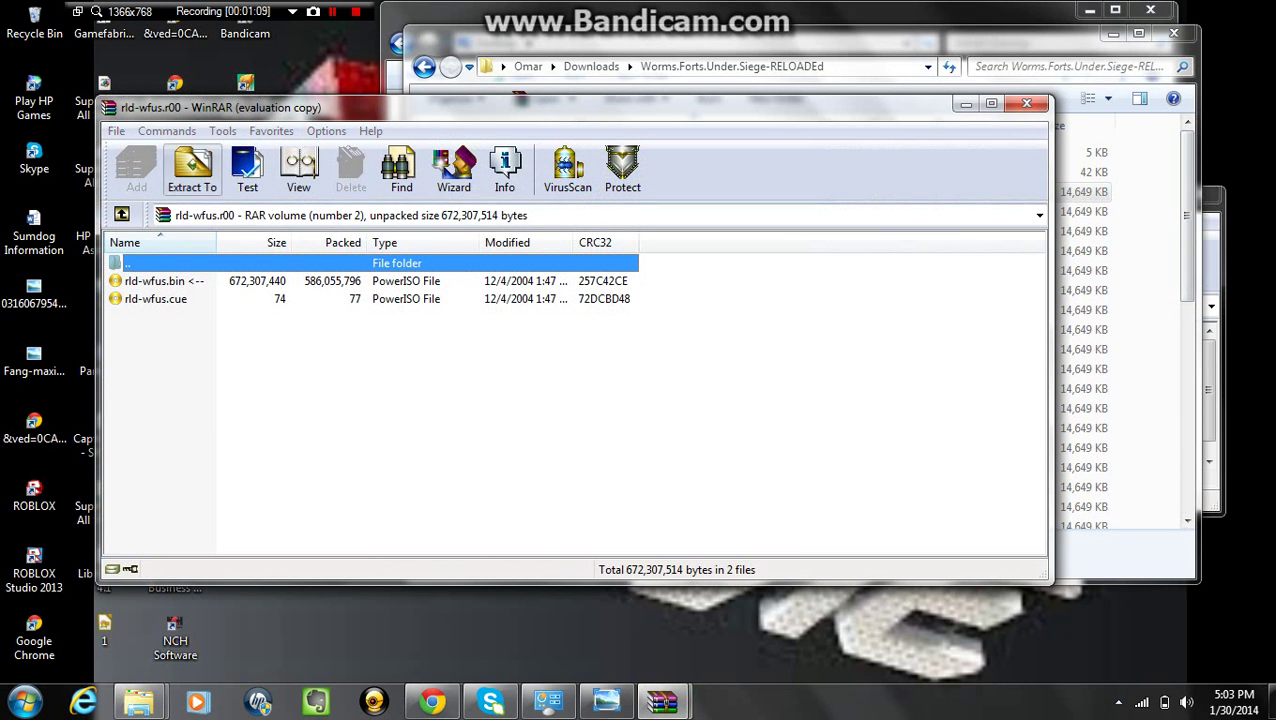
pyautogui.click(192, 168)
pyautogui.press('Return')
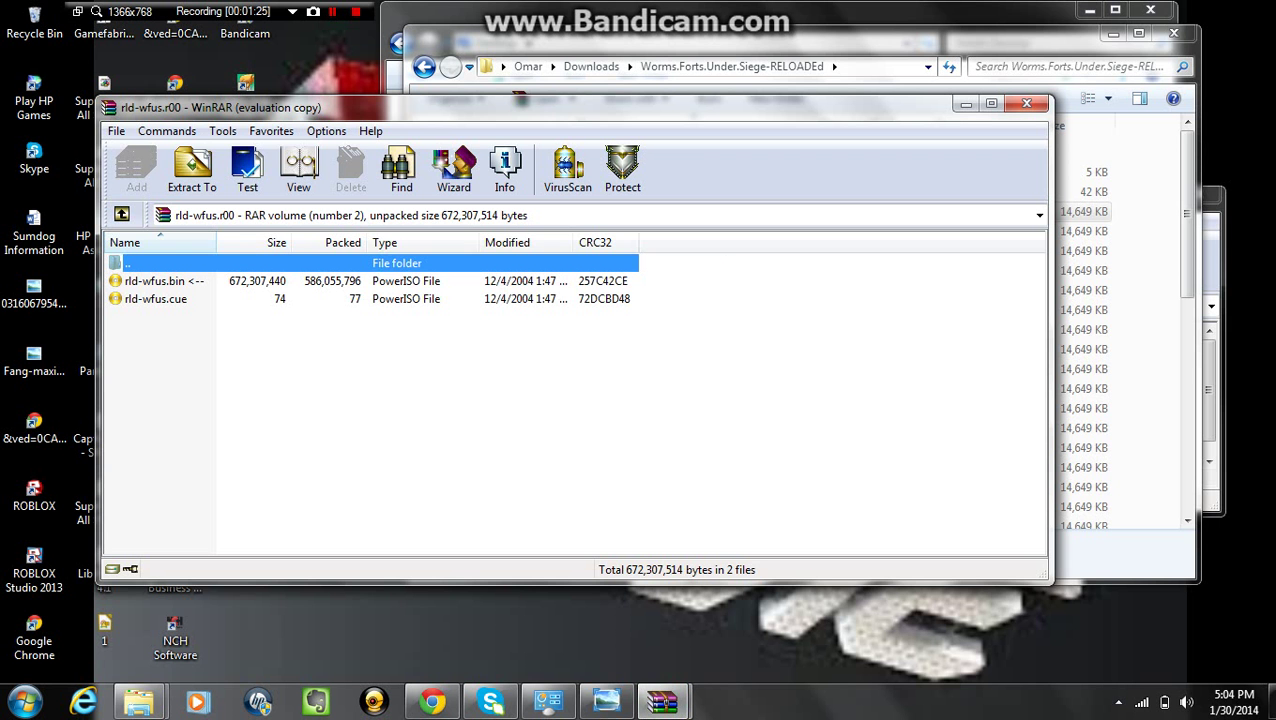
# - Open the Downloads folder through Computer and move around its file list
pyautogui.click(24, 702)
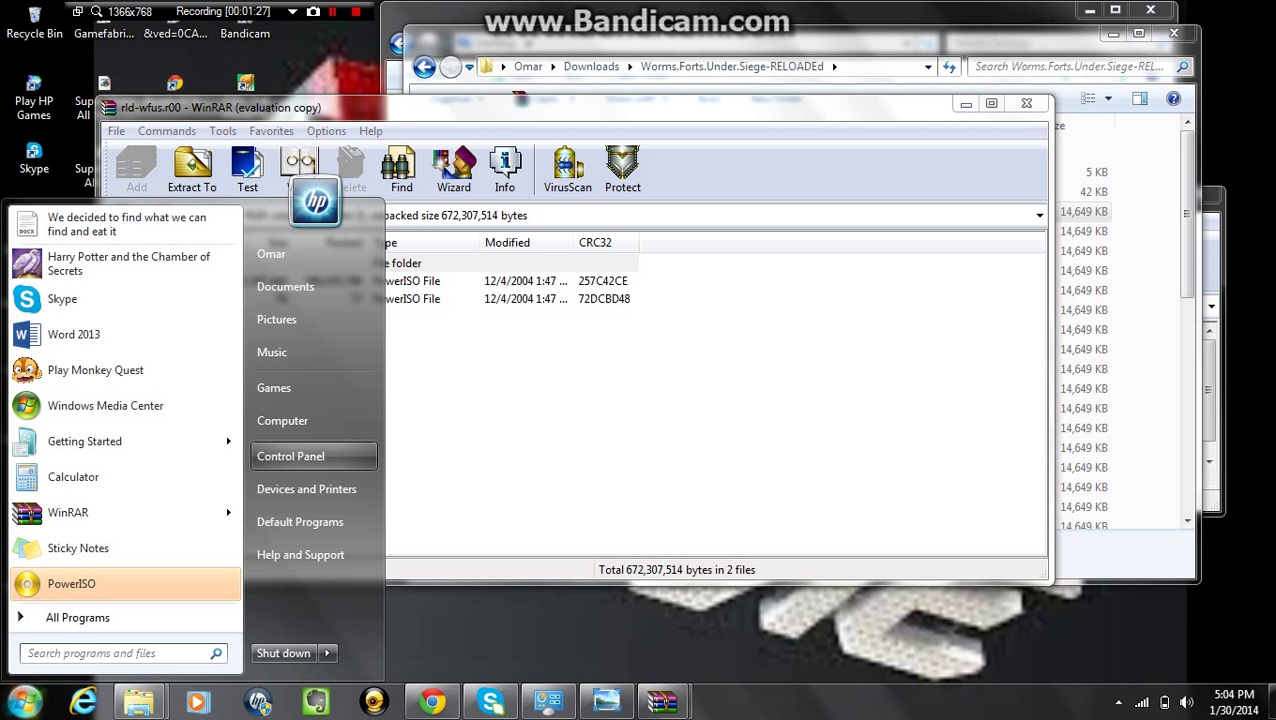
pyautogui.click(282, 420)
pyautogui.click(508, 194)
pyautogui.click(645, 340)
pyautogui.press('Down')
pyautogui.press('Down')
pyautogui.press('pagedown')
pyautogui.press('Right')
pyautogui.press('Left')
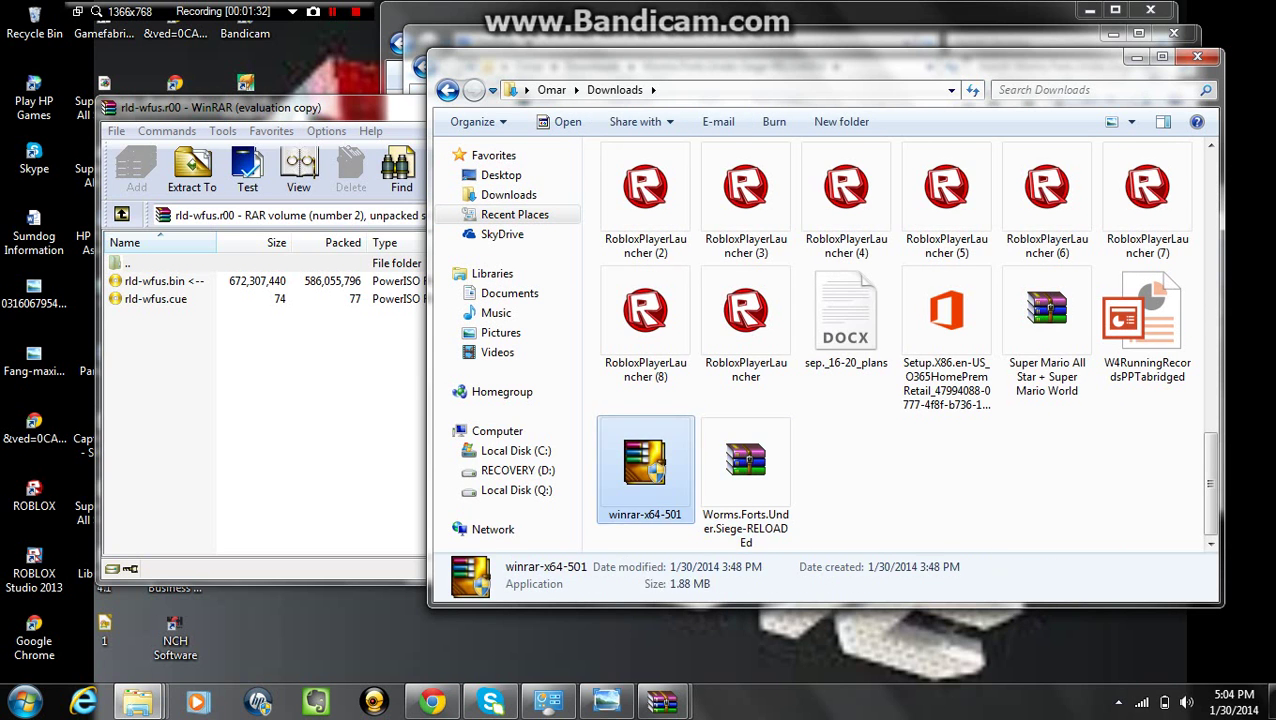
pyautogui.press('Up')
pyautogui.scroll(10, 873, 340)
# - Open Worms.Forts.Under.Siege-RELOADEd, then rld-wfus, and select the large bin image
pyautogui.click(645, 340)
pyautogui.press('Down')
pyautogui.press('Down')
pyautogui.press('Down')
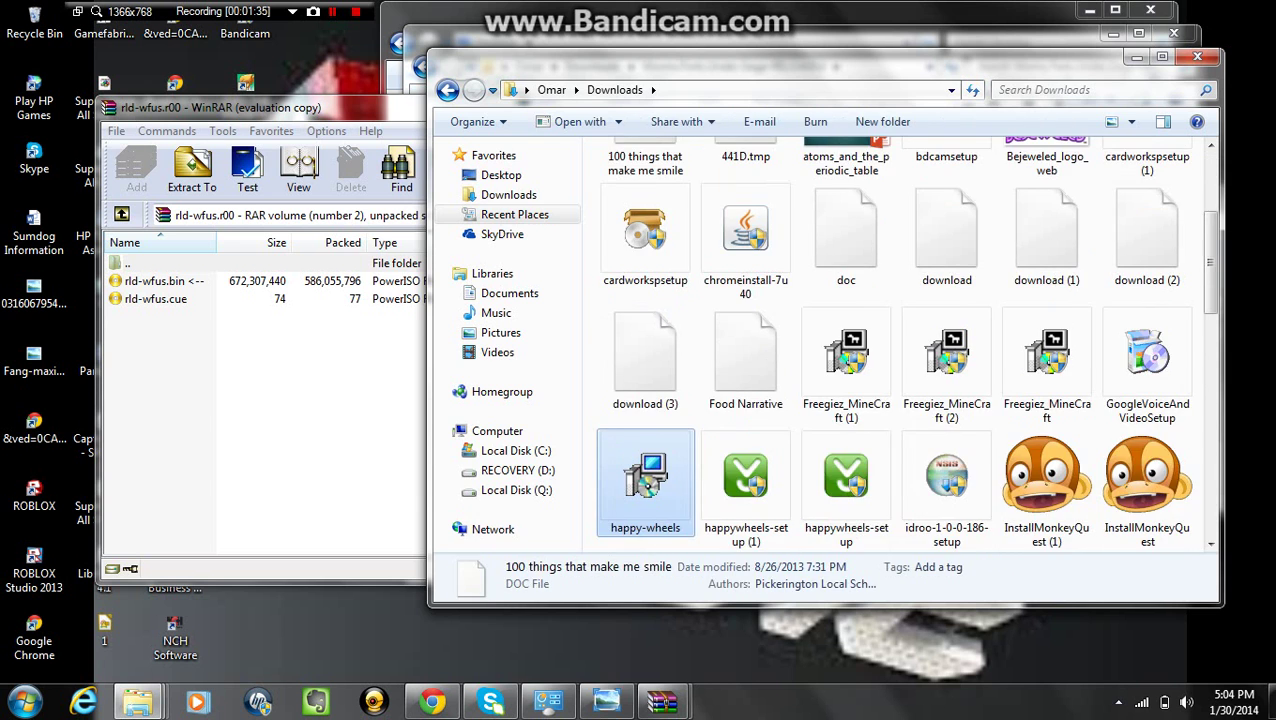
pyautogui.press('Down')
pyautogui.press('Down')
pyautogui.press('Up')
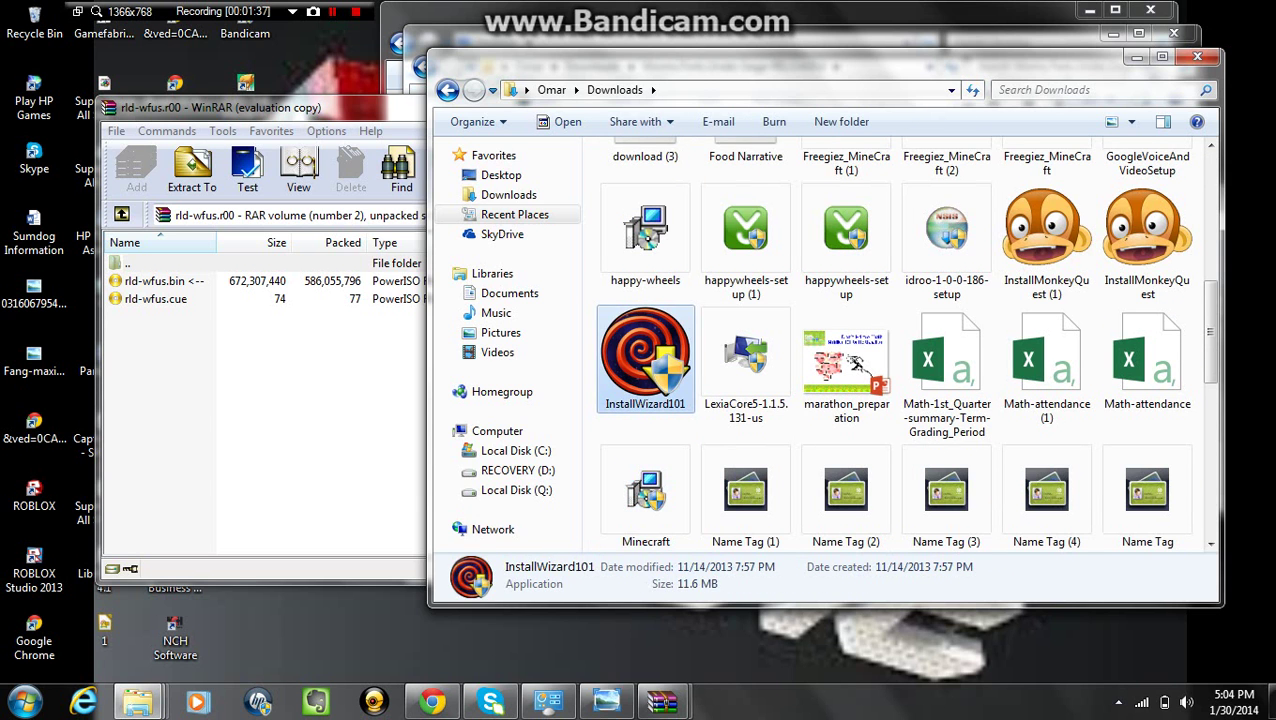
pyautogui.press('Home')
pyautogui.press('Right')
pyautogui.press('Return')
pyautogui.press('Down')
pyautogui.press('Down')
pyautogui.press('Down')
pyautogui.press('Down')
pyautogui.press('Up')
pyautogui.press('Up')
pyautogui.press('Up')
pyautogui.press('Up')
pyautogui.press('Up')
pyautogui.press('Up')
pyautogui.press('Return')
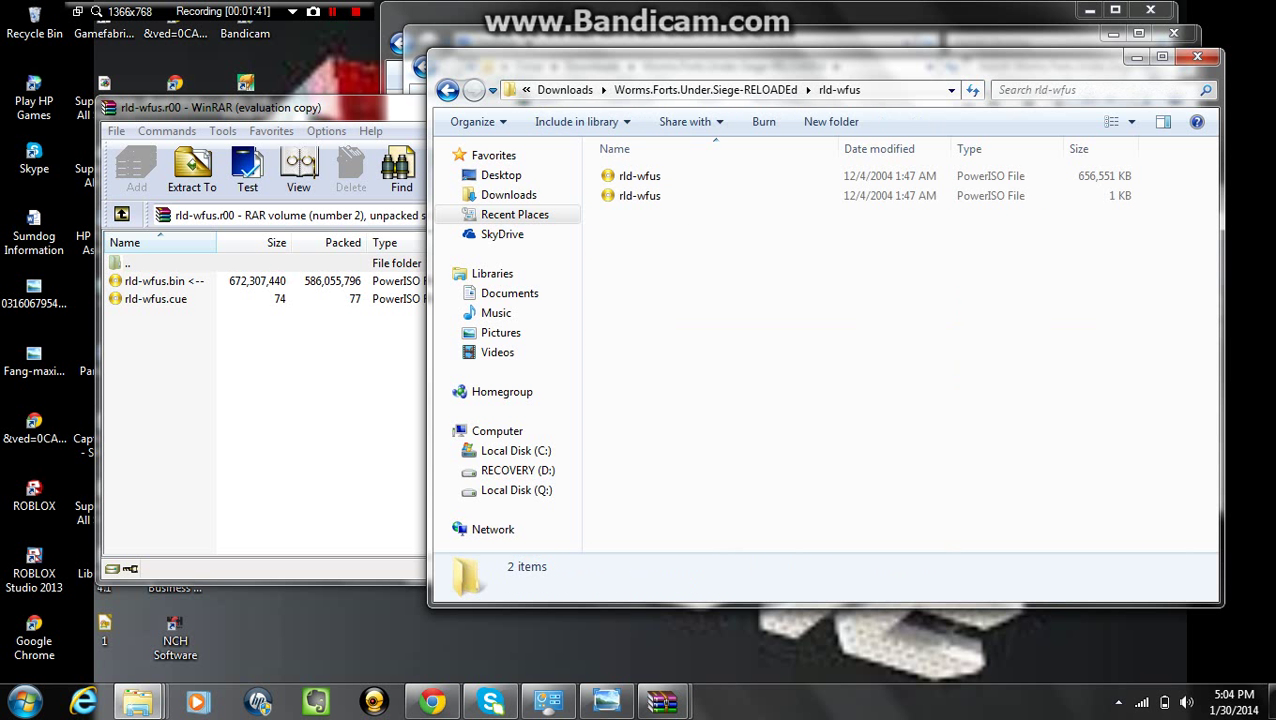
pyautogui.press('Down')
pyautogui.press('Up')
pyautogui.press('Down')
pyautogui.press('Up')
# - Set PowerISO's virtual drive count to four, then five, from the bin's context menu
pyautogui.hotkey('shift', 'F10')
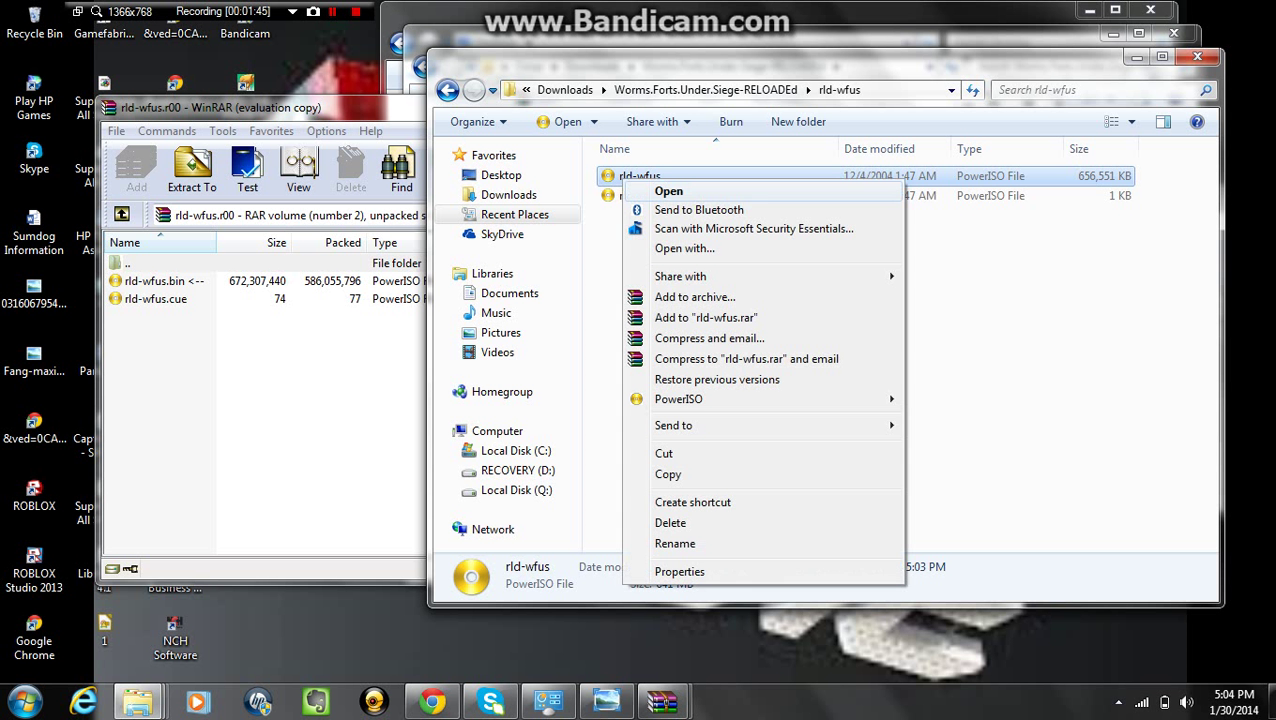
pyautogui.press('Down')
pyautogui.press('Down')
pyautogui.press('Down')
pyautogui.press('Down')
pyautogui.press('Right')
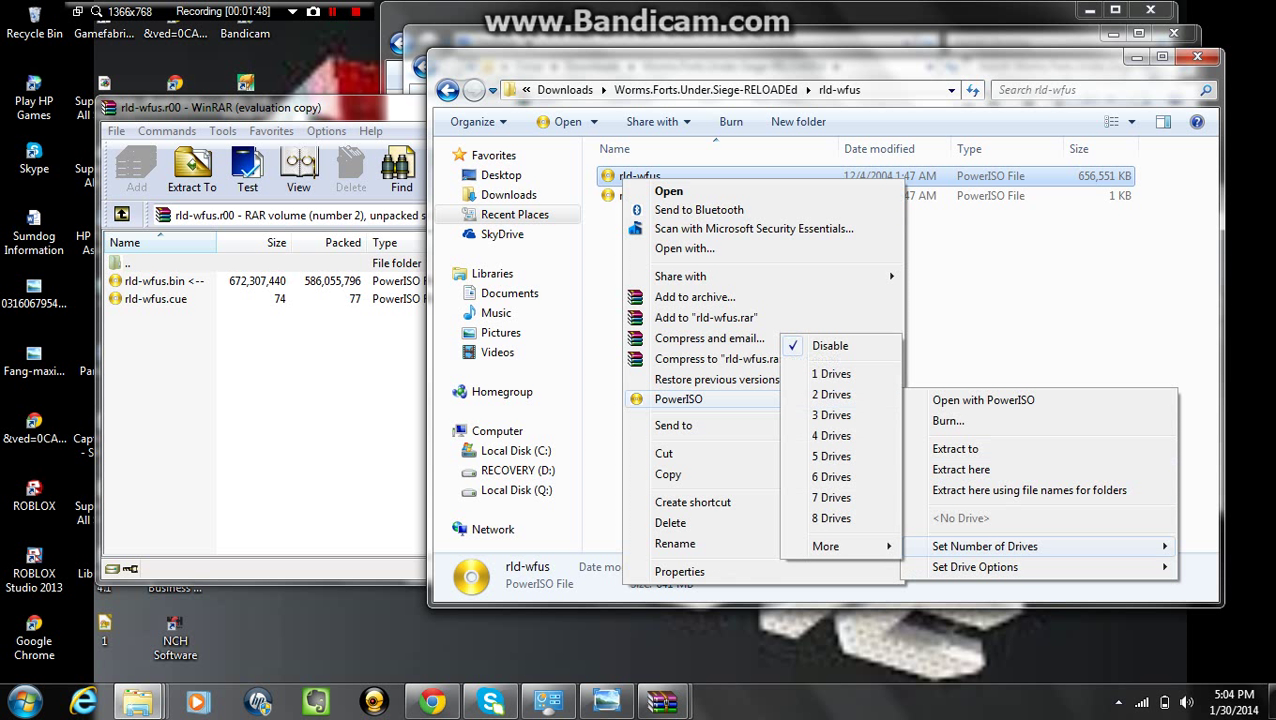
pyautogui.press('Up')
pyautogui.press('Up')
pyautogui.press('Up')
pyautogui.press('Down')
pyautogui.press('Return')
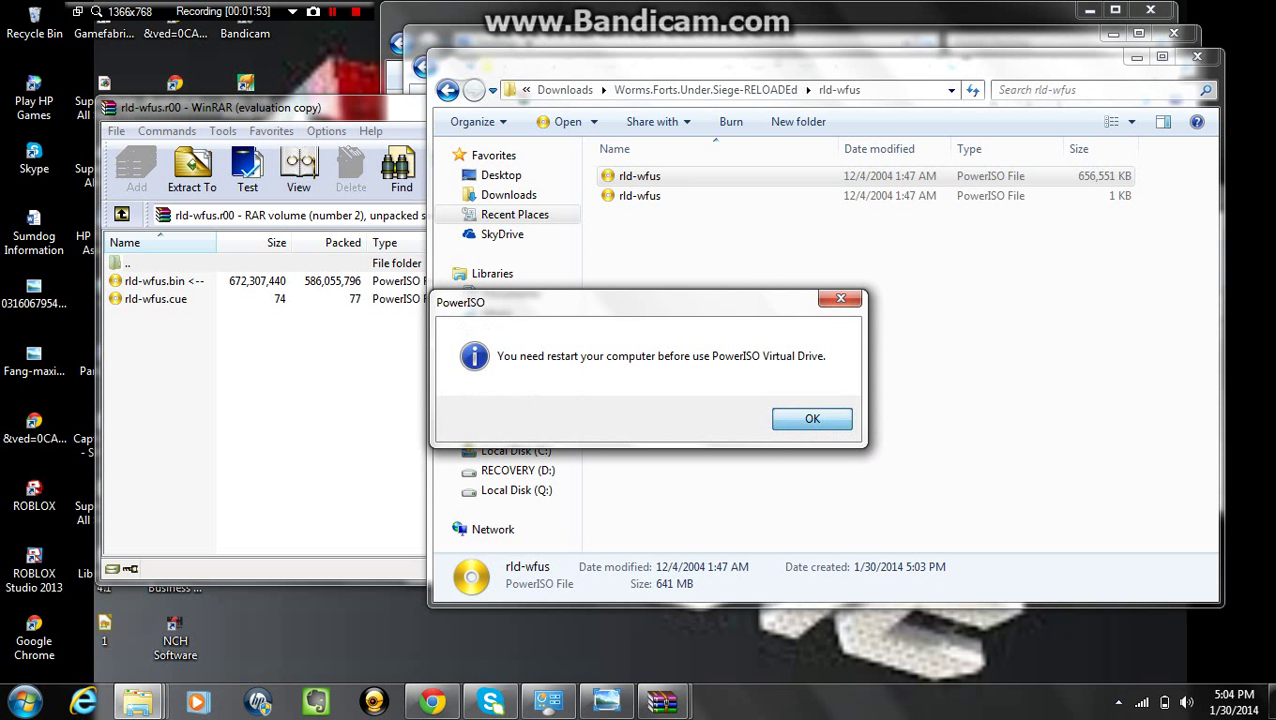
pyautogui.press('Return')
pyautogui.rightClick(682, 176)
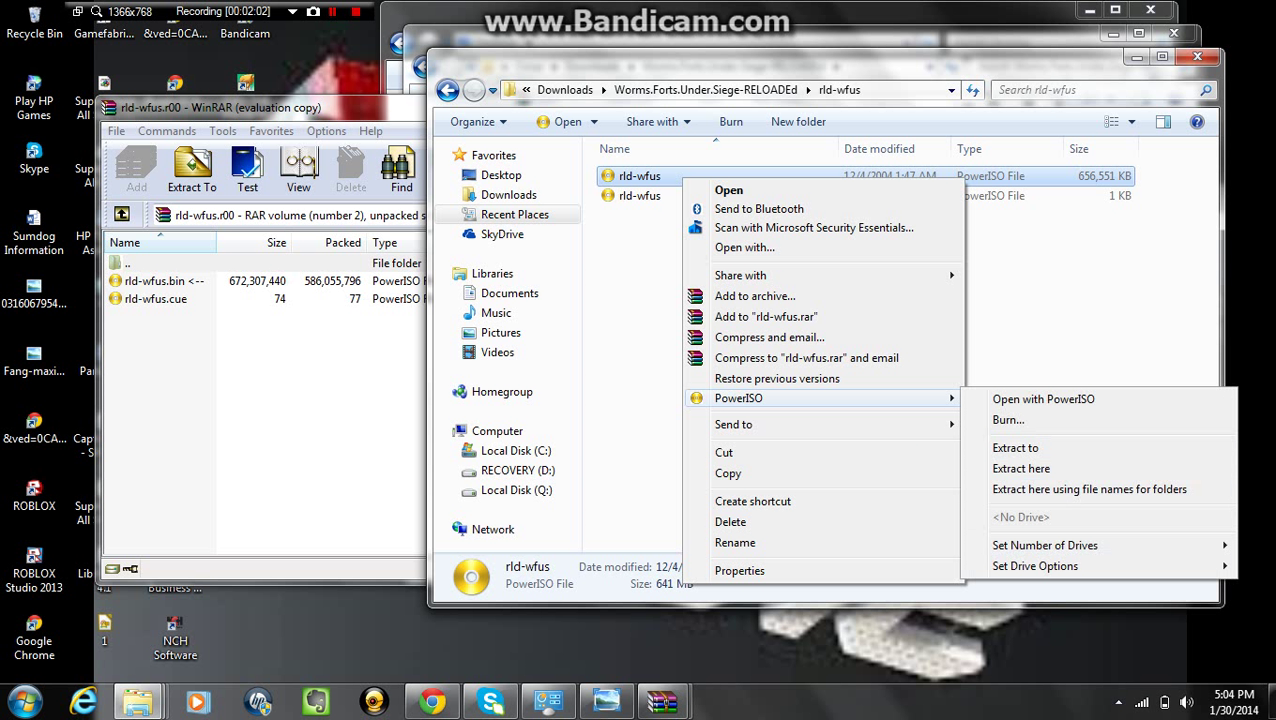
pyautogui.moveTo(1044, 545)
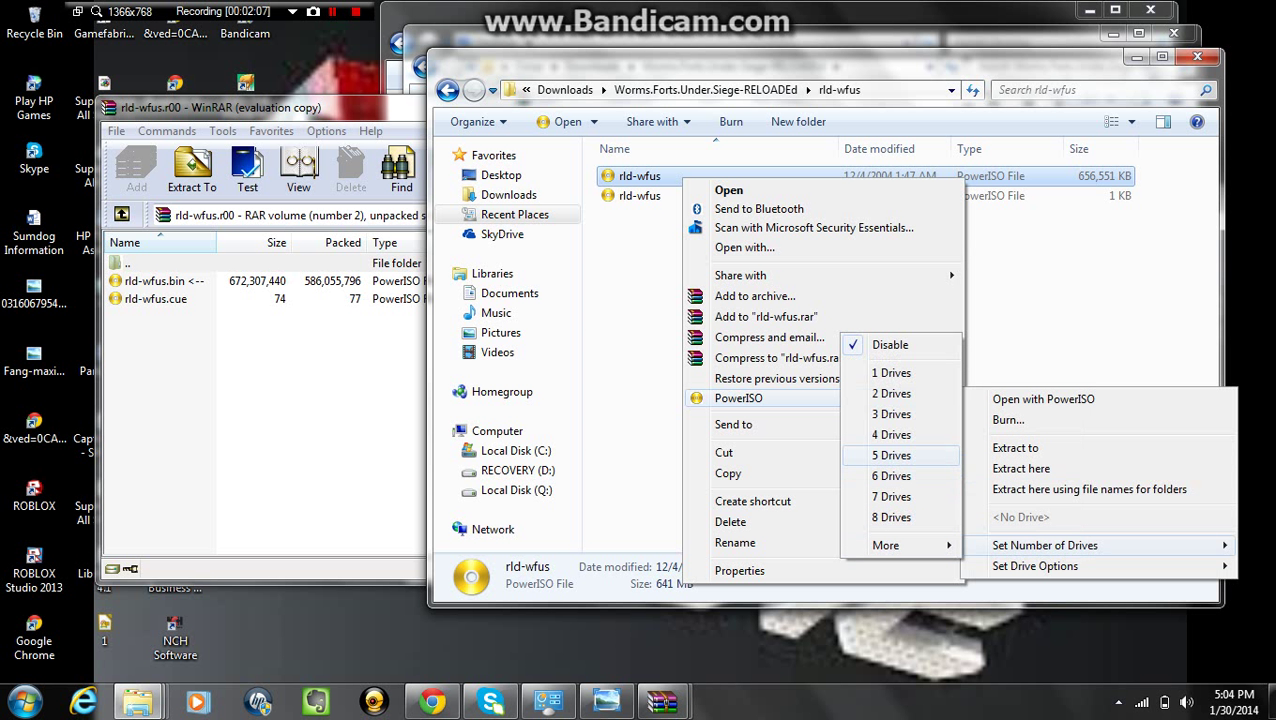
pyautogui.click(890, 476)
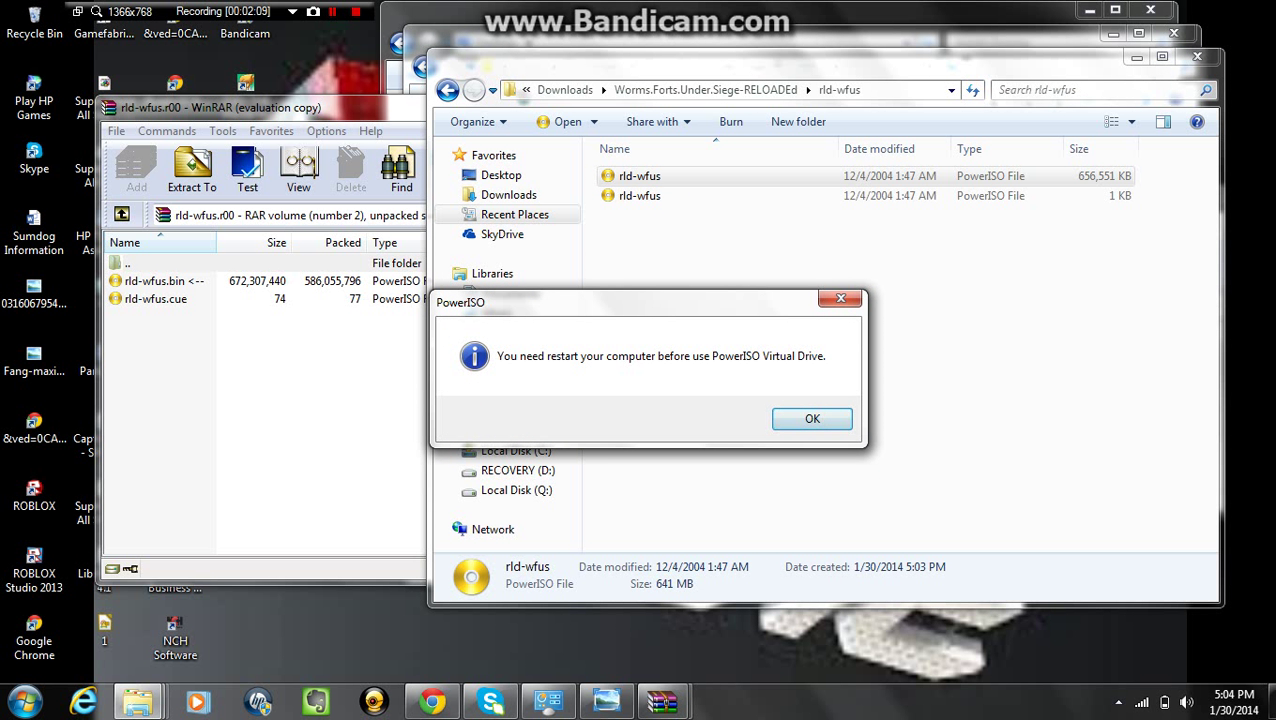
pyautogui.press('Return')
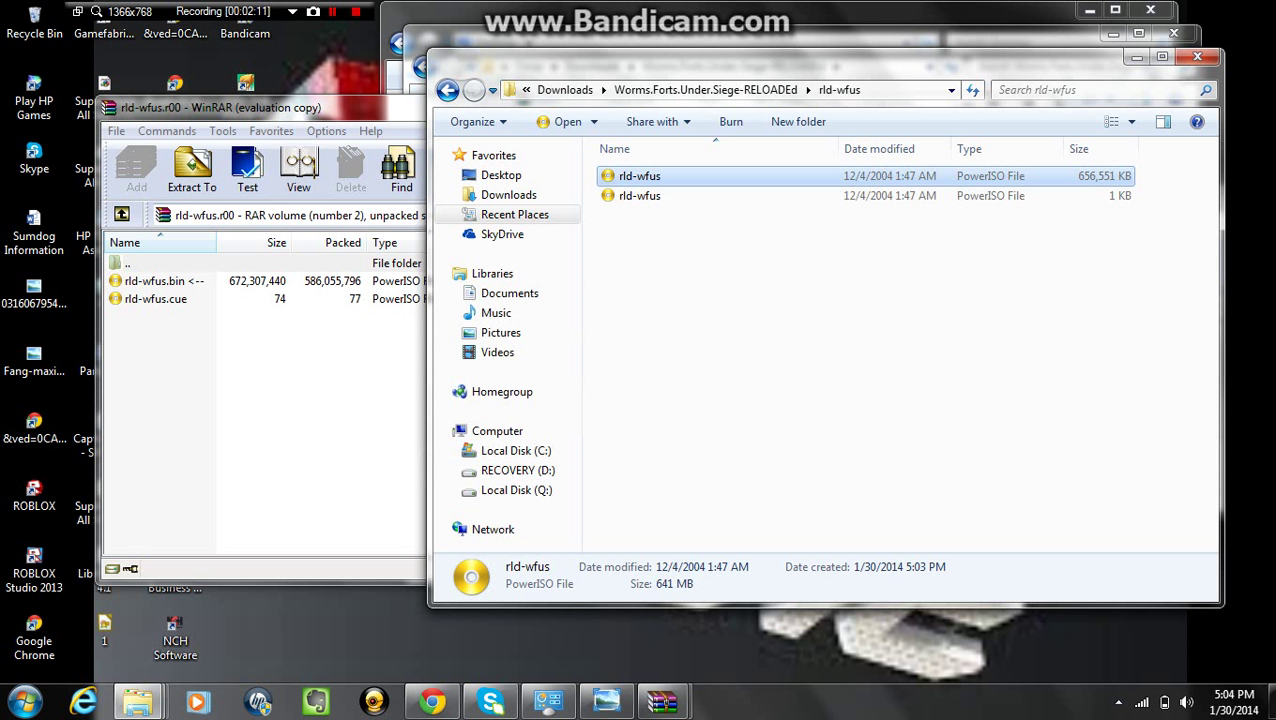
pyautogui.hotkey('alt', 'Tab')
pyautogui.hotkey('alt', 'Tab')
# - Make rld-wfus.bin open with WinRAR.exe, then dismiss the unknown-or-damaged archive error
pyautogui.rightClick(698, 176)
pyautogui.click(761, 243)
pyautogui.click(857, 478)
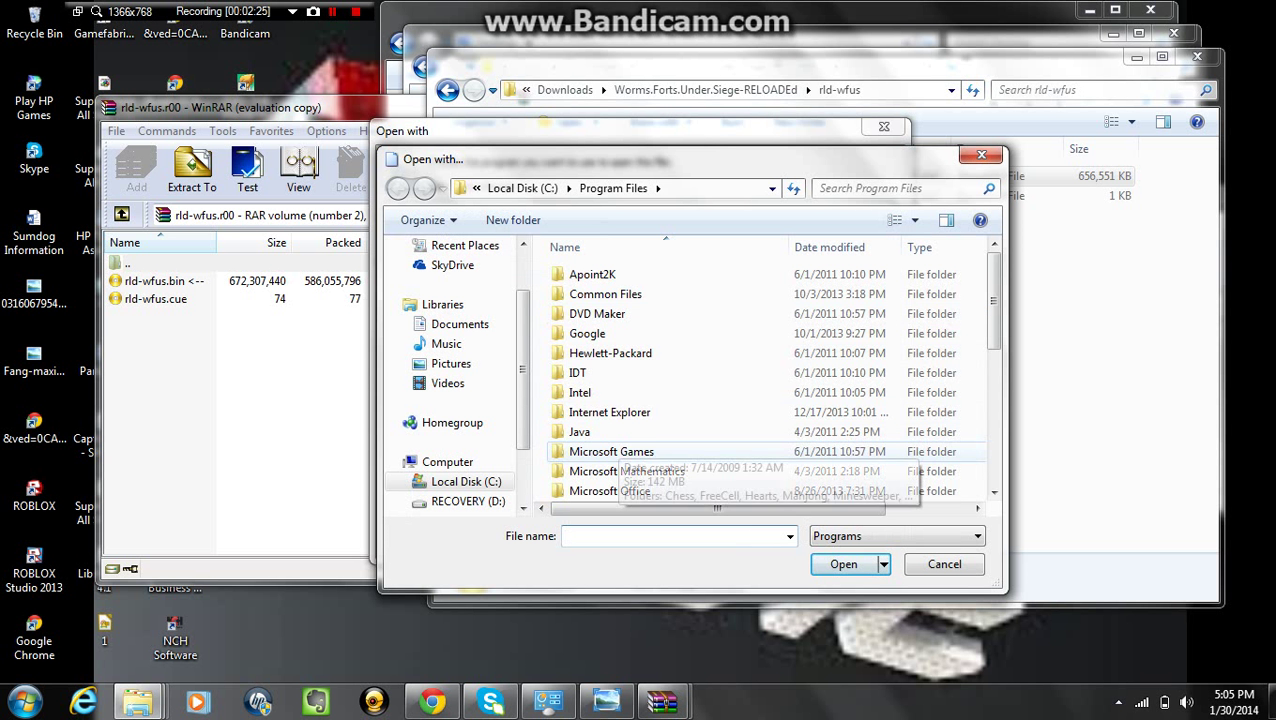
pyautogui.write('win')
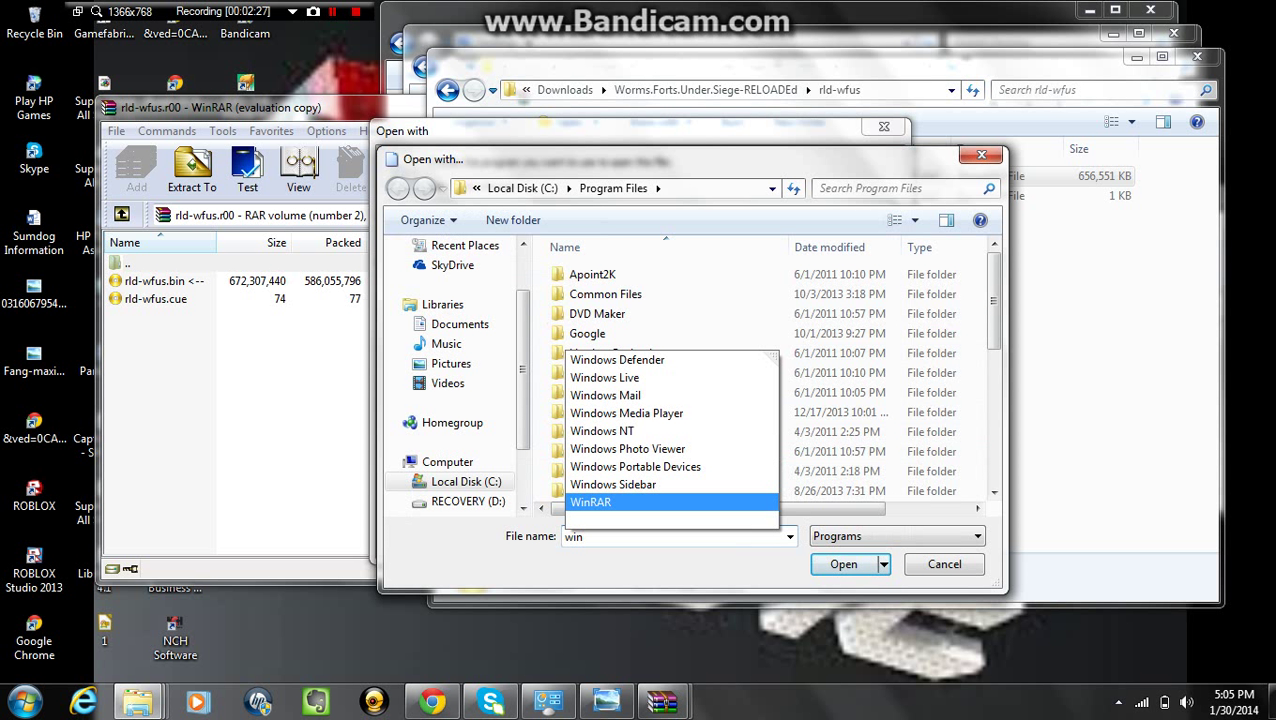
pyautogui.click(590, 502)
pyautogui.click(843, 564)
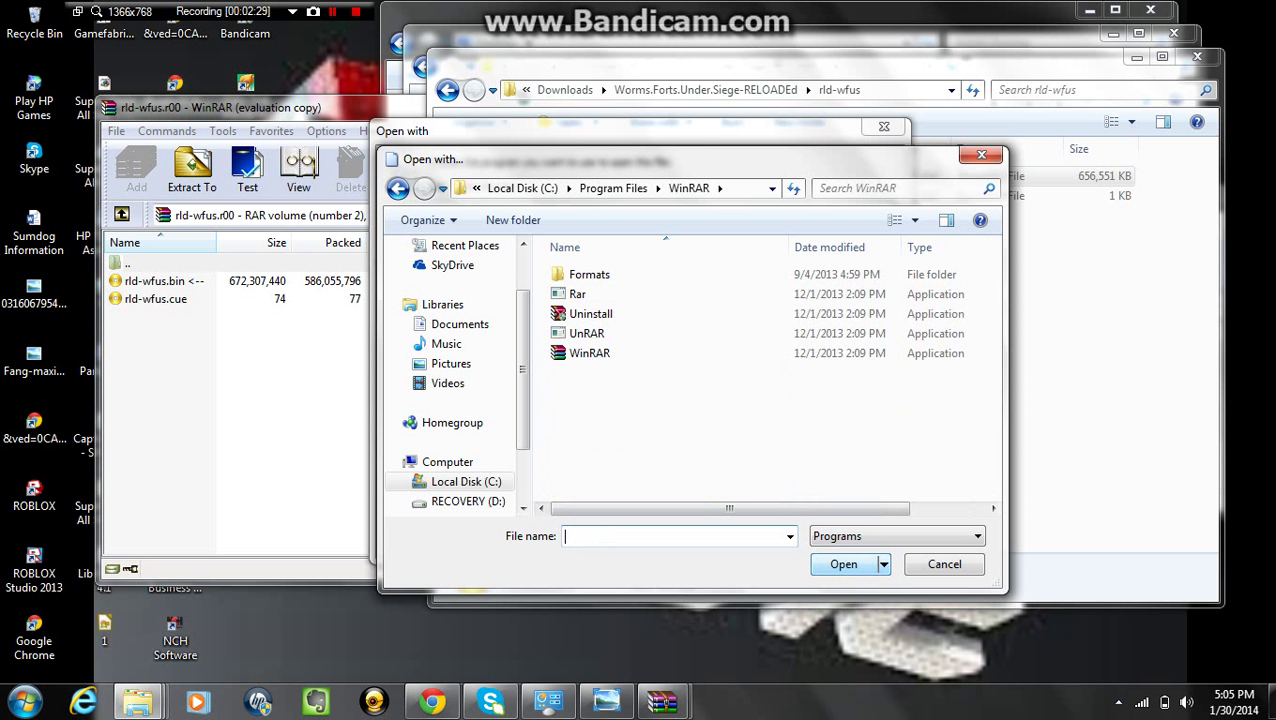
pyautogui.doubleClick(589, 353)
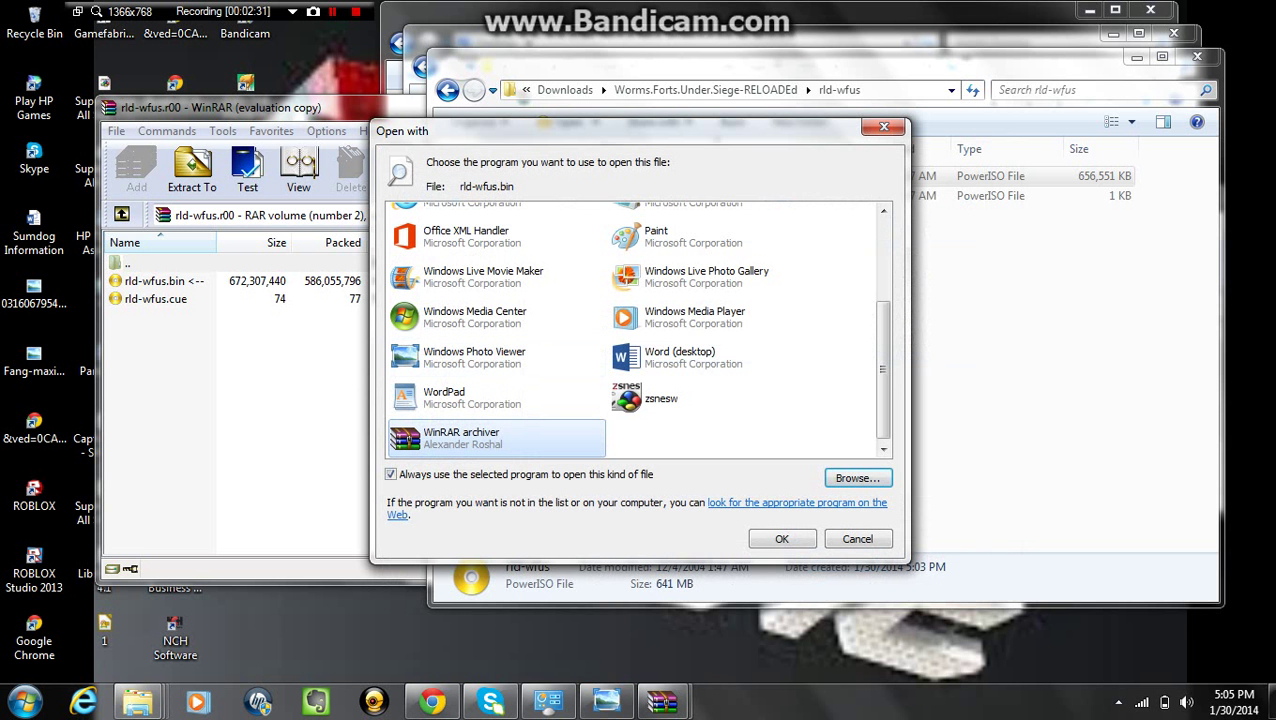
pyautogui.press('Return')
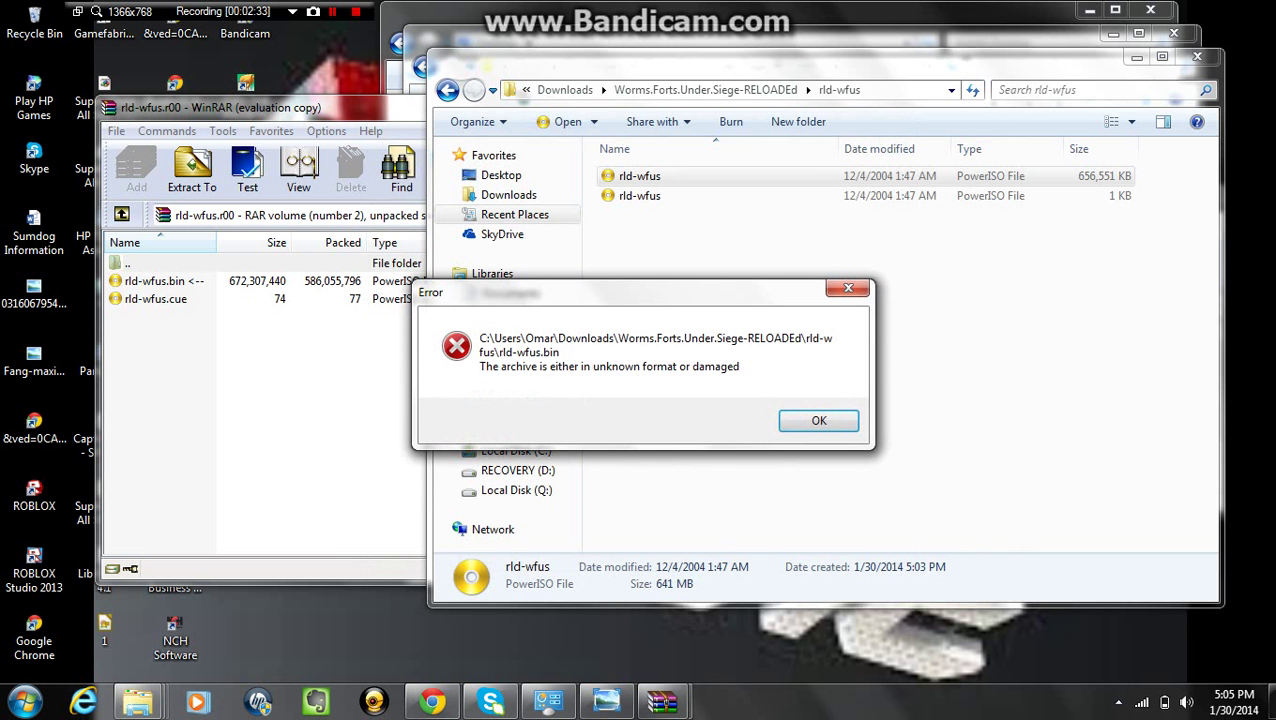
pyautogui.press('Return')
# - Set rld-wfus.cue to open with the WinRAR archiver
pyautogui.click(640, 196)
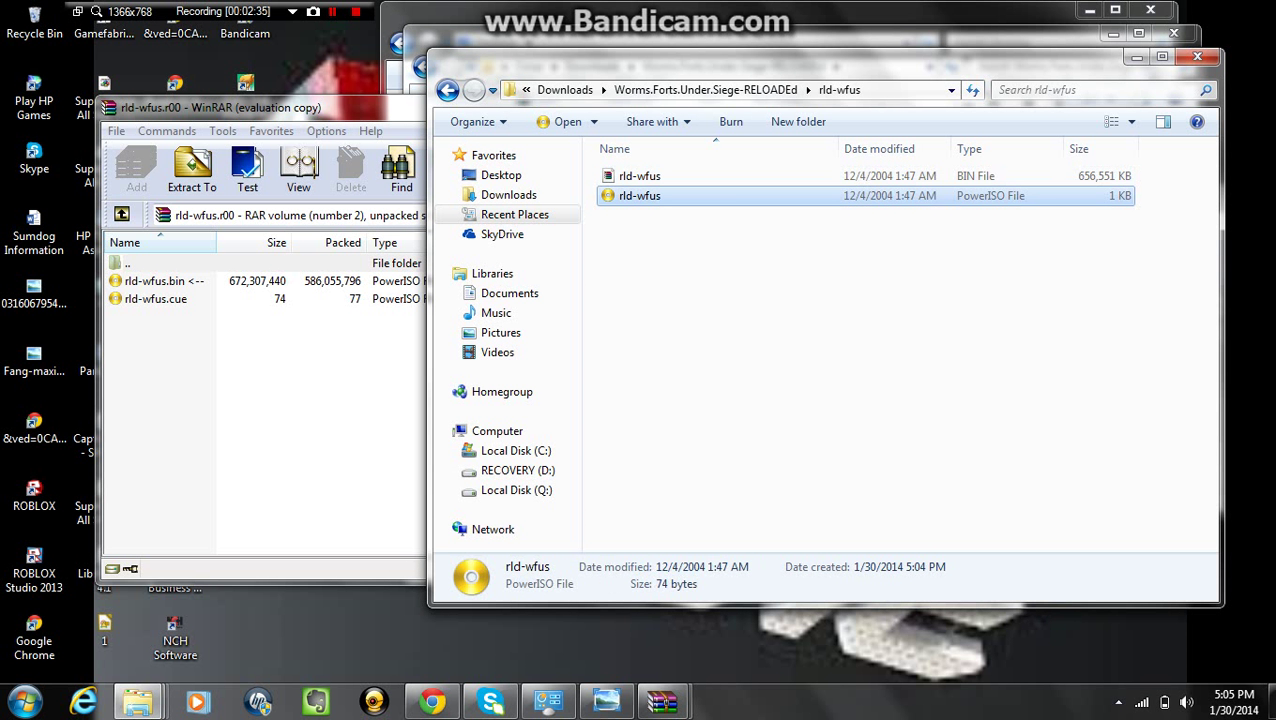
pyautogui.rightClick(656, 198)
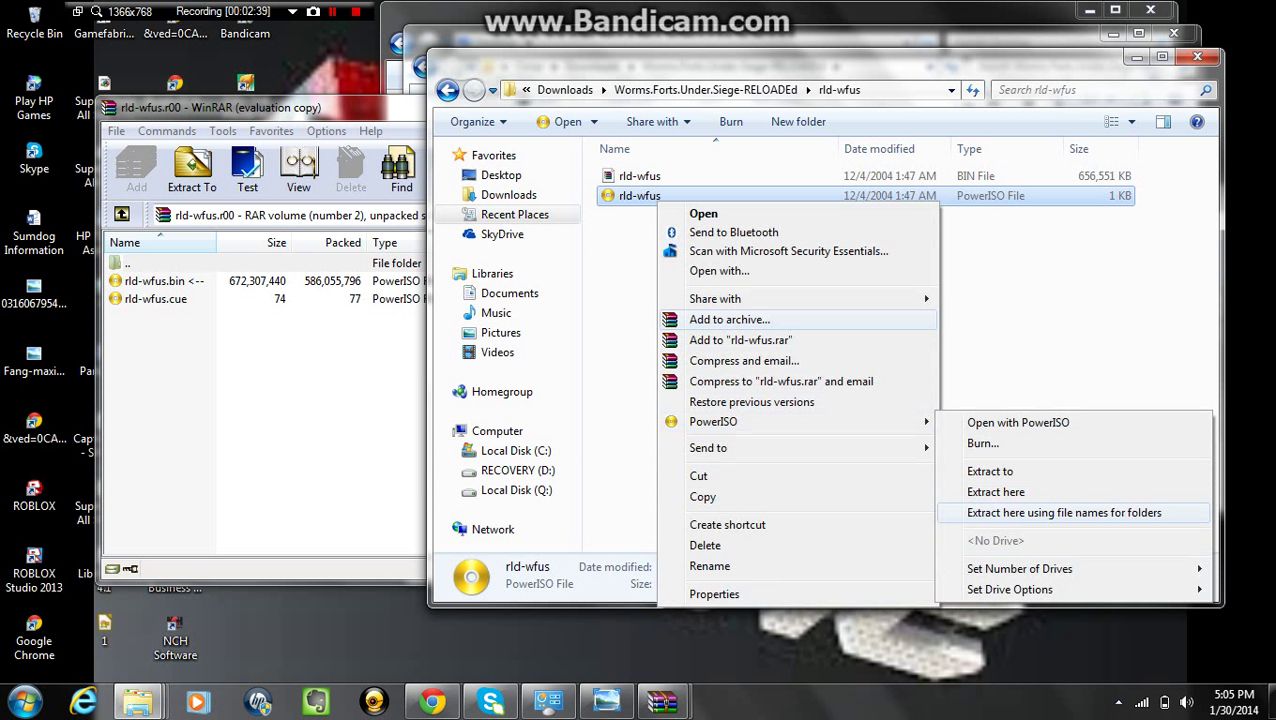
pyautogui.click(719, 271)
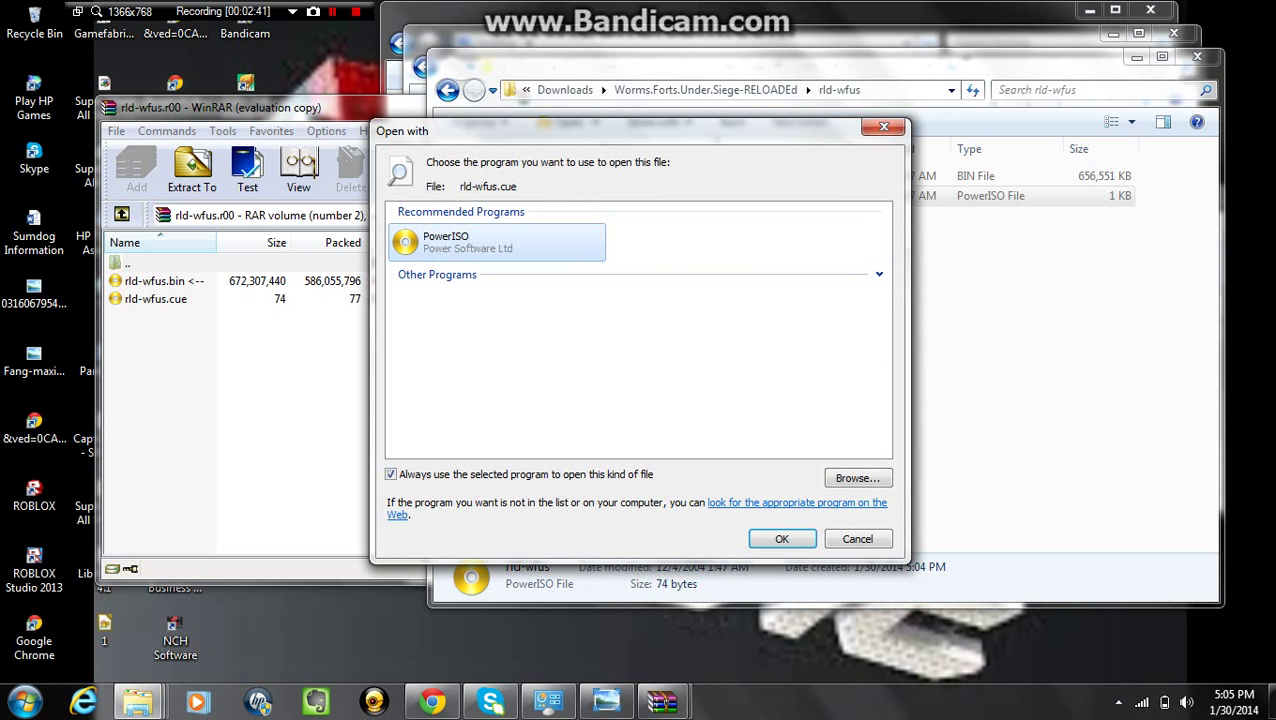
pyautogui.click(857, 478)
pyautogui.write('w')
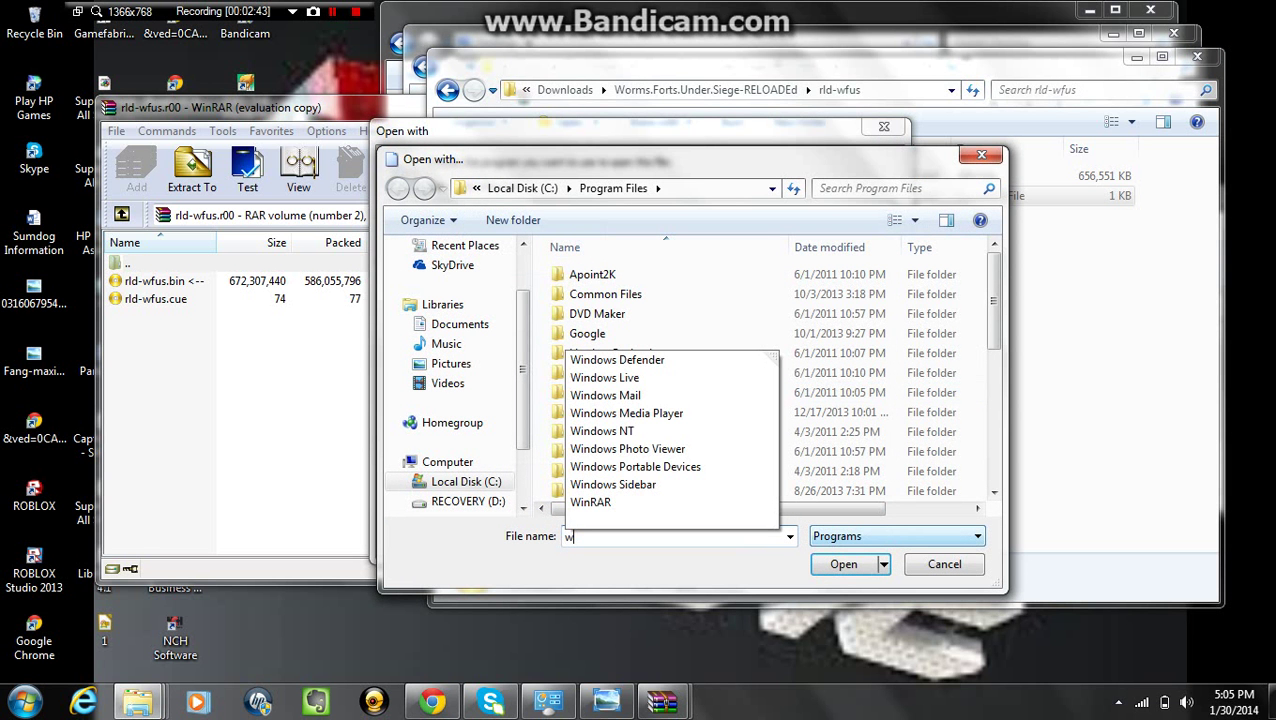
pyautogui.press('Down')
pyautogui.press('Down')
pyautogui.press('Down')
pyautogui.press('Down')
pyautogui.press('Down')
pyautogui.press('Down')
pyautogui.press('Down')
pyautogui.press('Down')
pyautogui.press('Down')
pyautogui.press('Return')
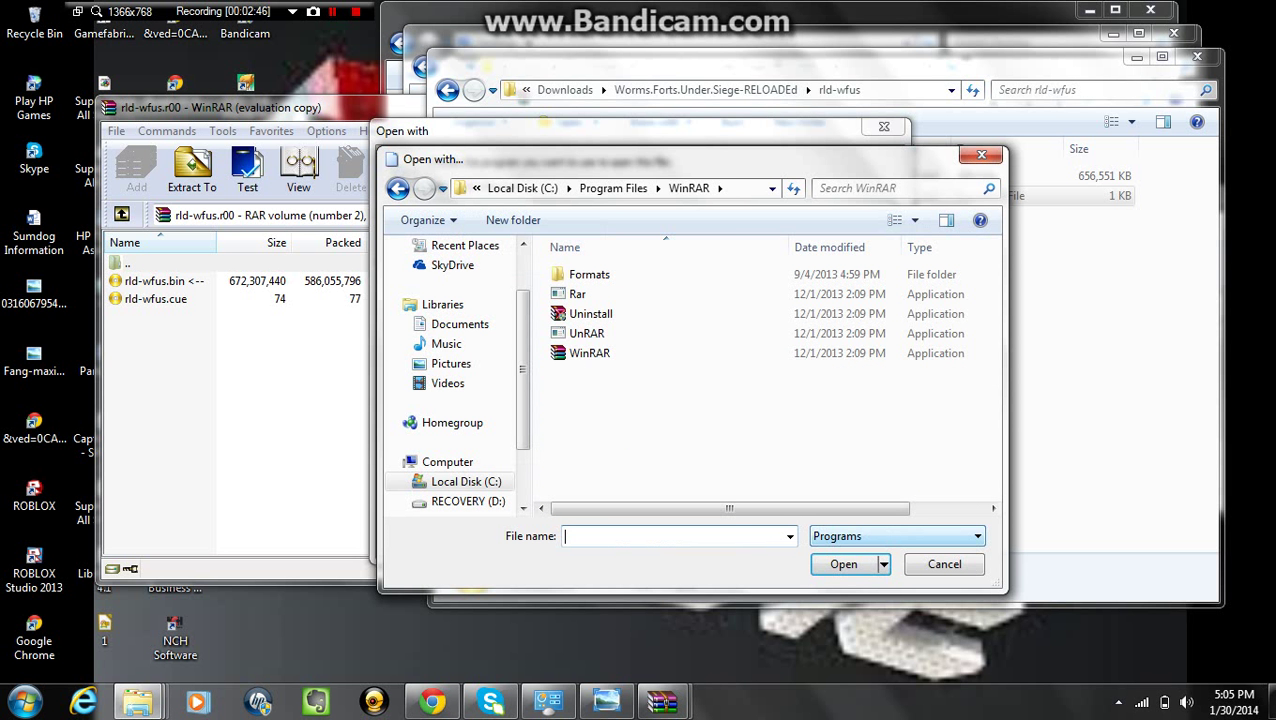
pyautogui.press('End')
pyautogui.press('Return')
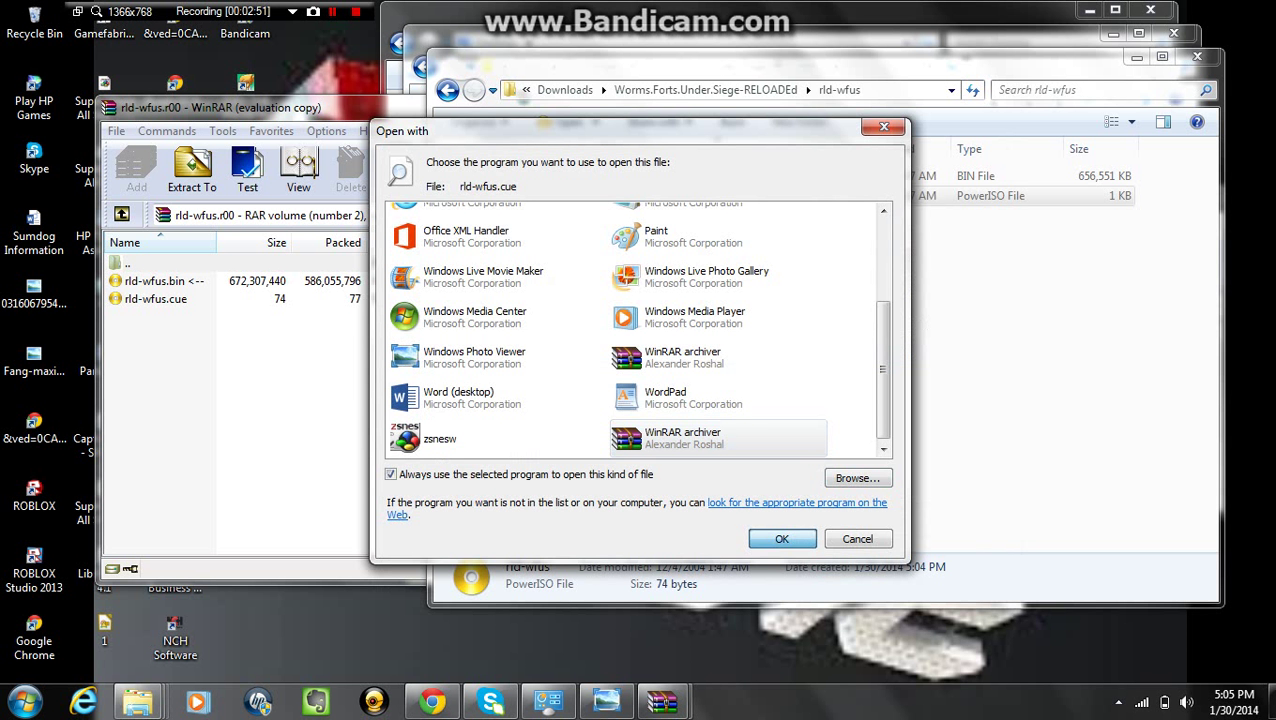
pyautogui.press('Return')
pyautogui.press('Return')
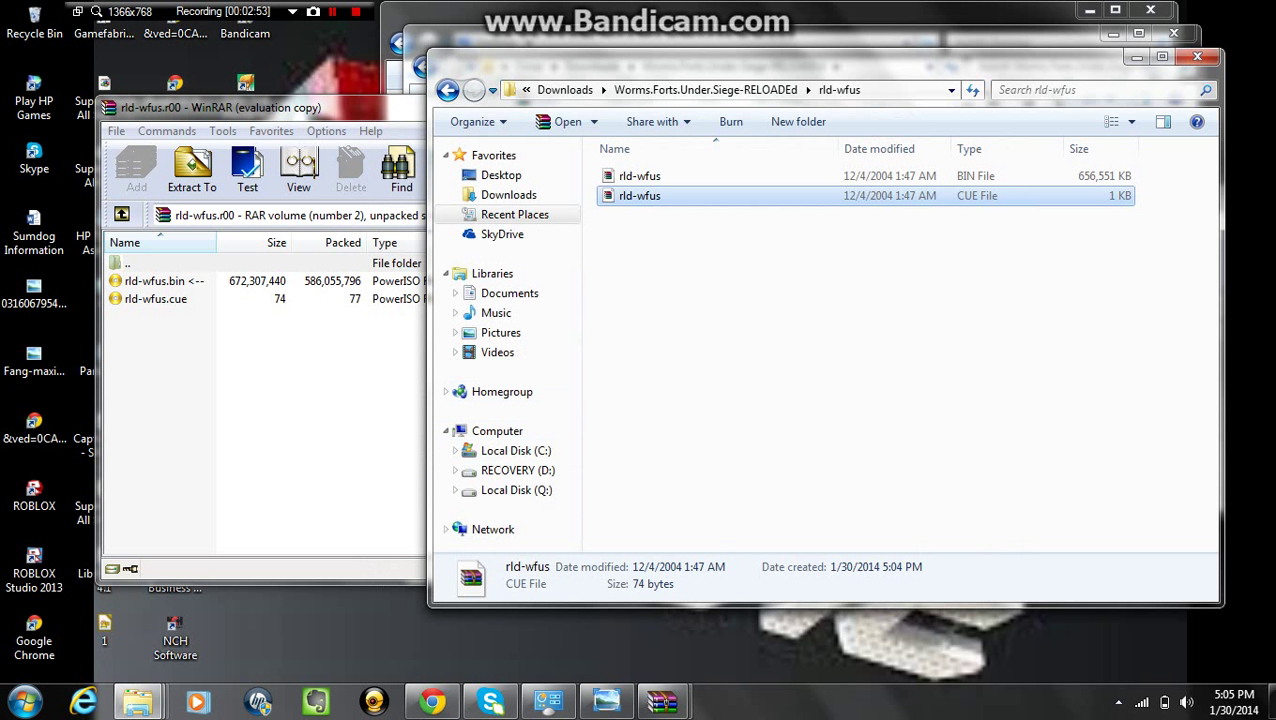
# - Open the rld-wfus.bin disc image in PowerISO
pyautogui.click(625, 177)
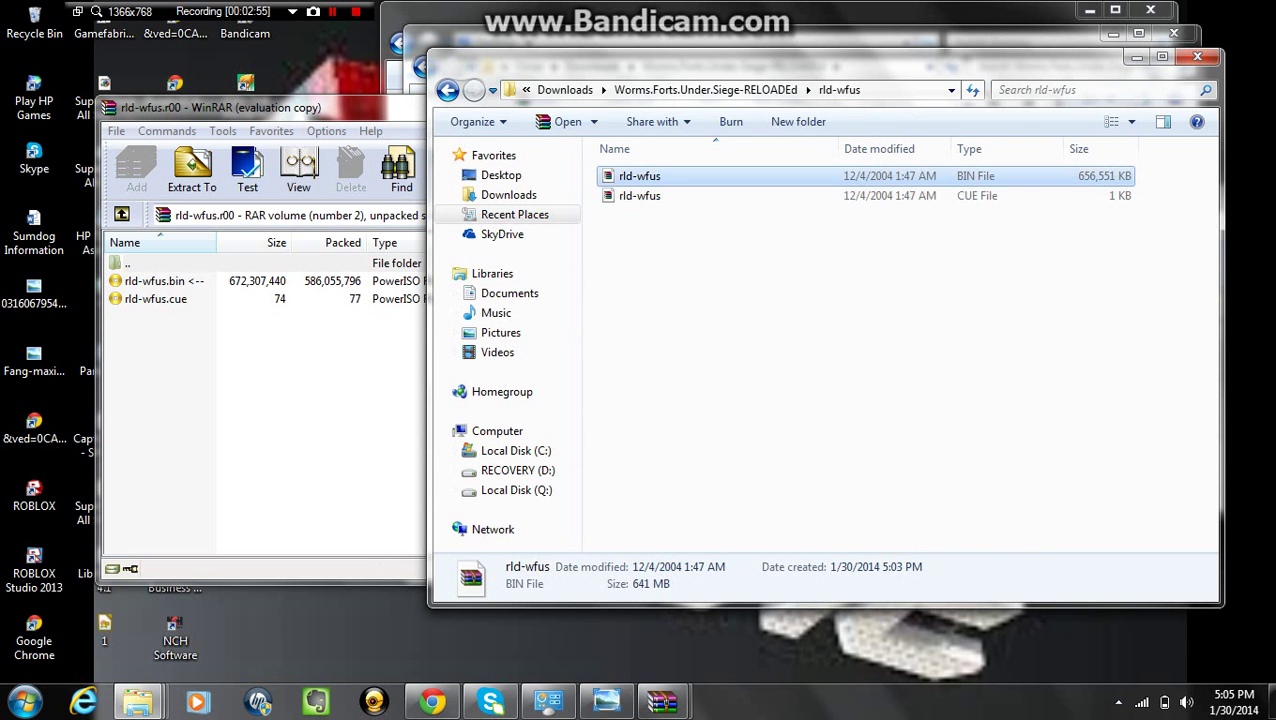
pyautogui.rightClick(625, 177)
pyautogui.moveTo(680, 398)
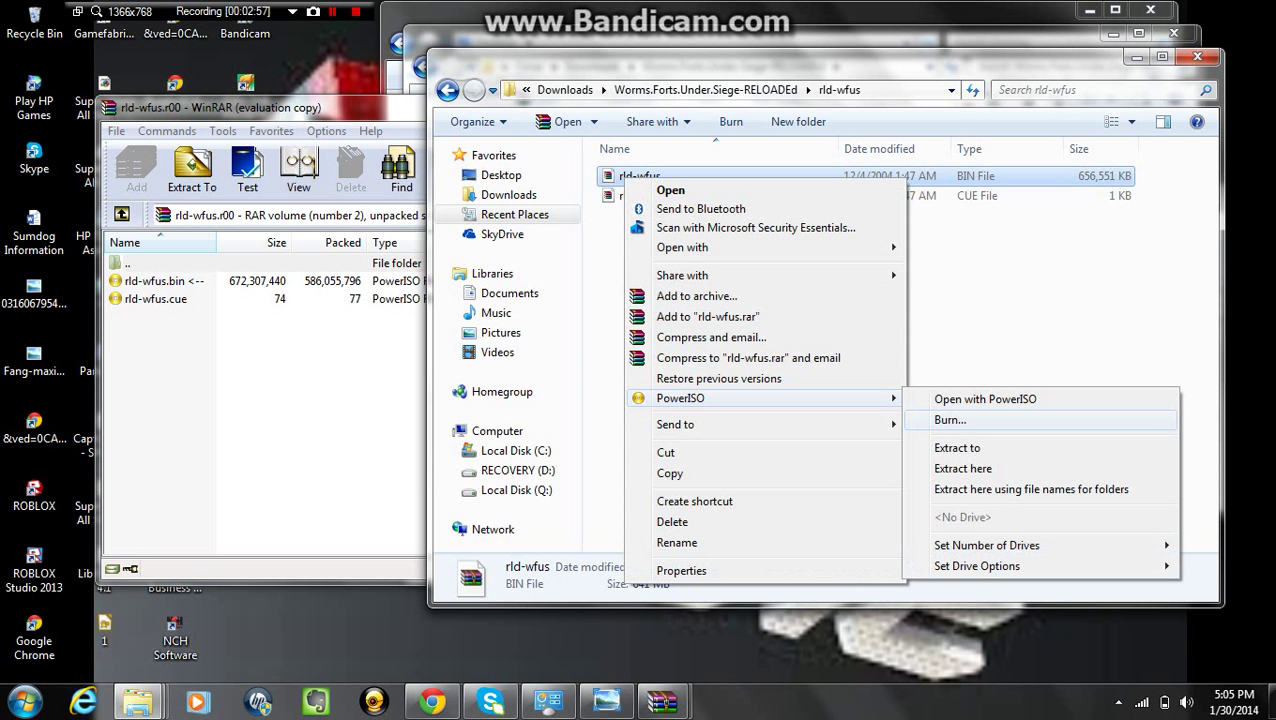
pyautogui.click(1000, 398)
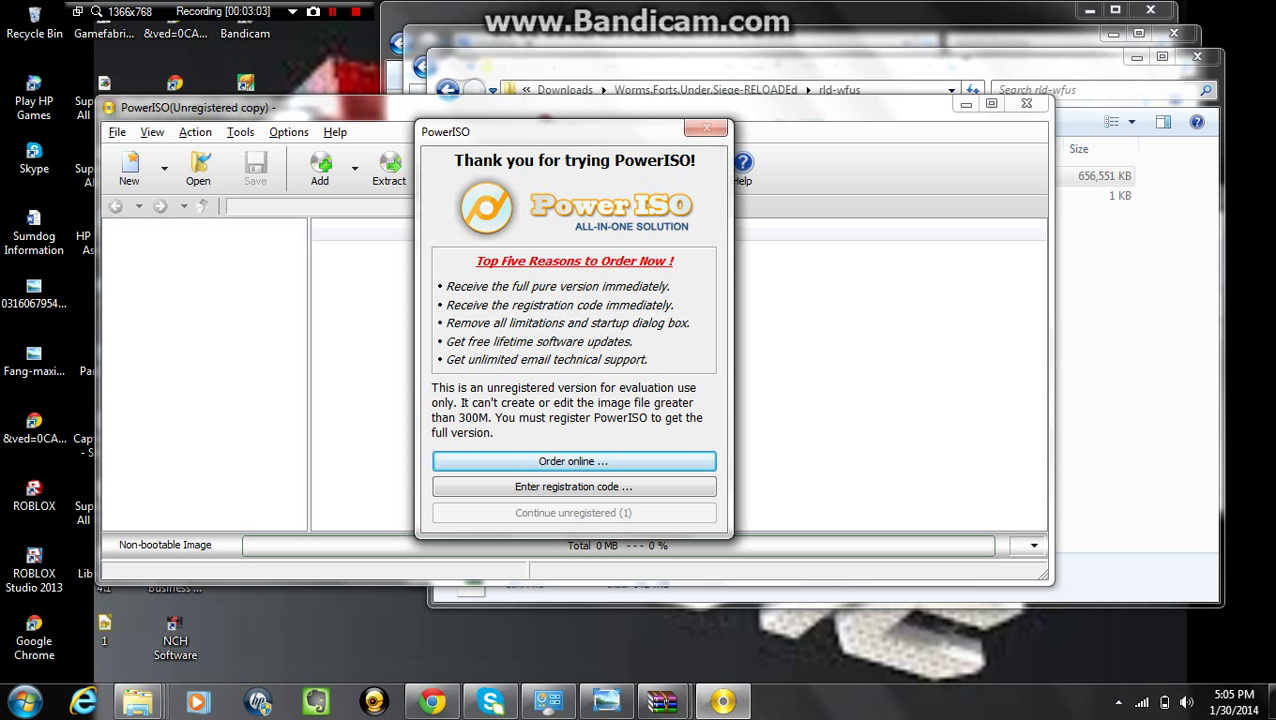
# - Continue unregistered, review the image's 48 objects, and browse for an extraction folder
pyautogui.click(573, 512)
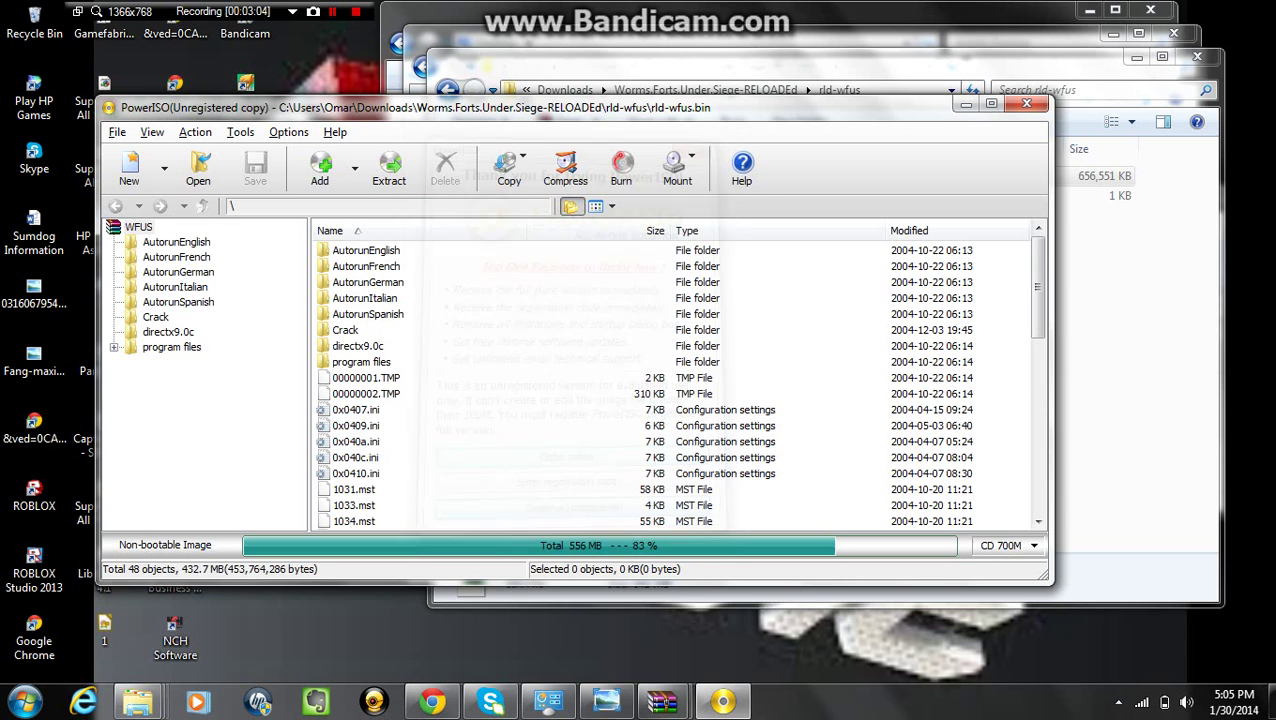
pyautogui.press('Down')
pyautogui.press('Down')
pyautogui.press('Down')
pyautogui.press('Down')
pyautogui.press('Down')
pyautogui.press('Down')
pyautogui.press('Down')
pyautogui.press('Down')
pyautogui.press('Down')
pyautogui.press('Down')
pyautogui.press('Down')
pyautogui.press('Down')
pyautogui.press('Down')
pyautogui.press('Down')
pyautogui.press('Down')
pyautogui.press('Up')
pyautogui.press('Up')
pyautogui.press('Up')
pyautogui.press('Up')
pyautogui.press('Up')
pyautogui.press('Up')
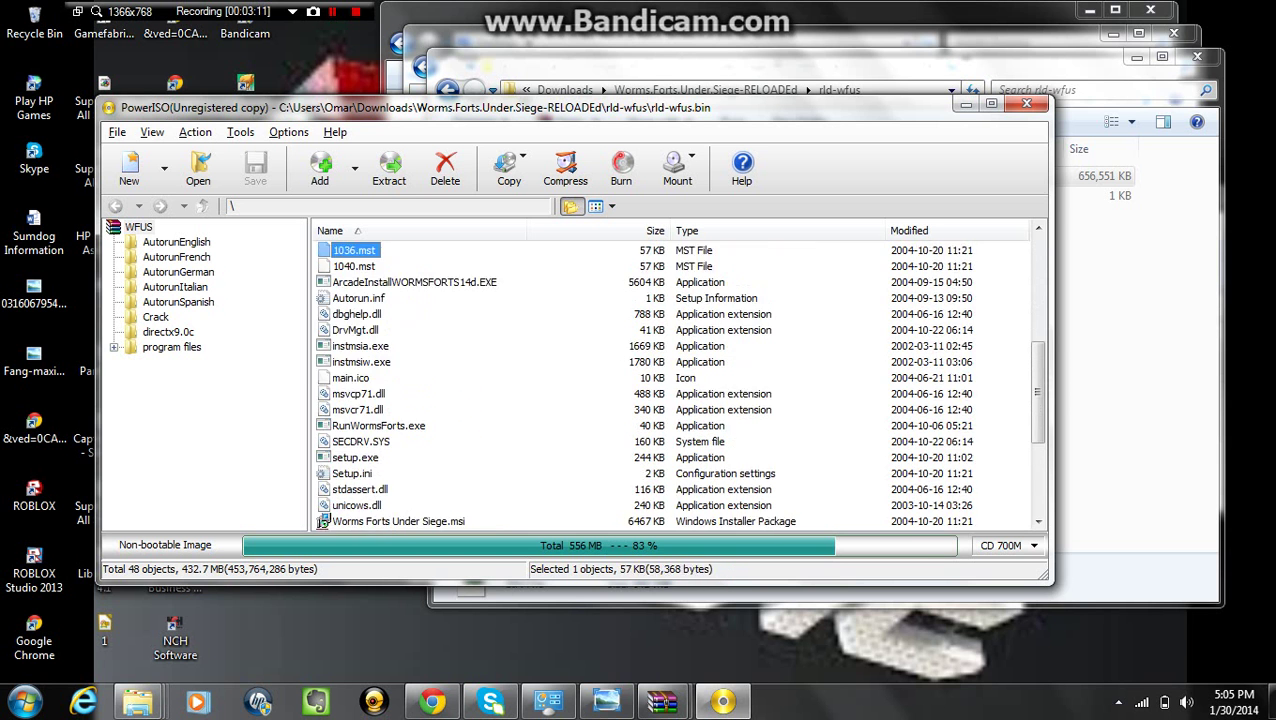
pyautogui.press('Up')
pyautogui.press('Up')
pyautogui.press('Up')
pyautogui.press('Up')
pyautogui.press('Up')
pyautogui.press('Up')
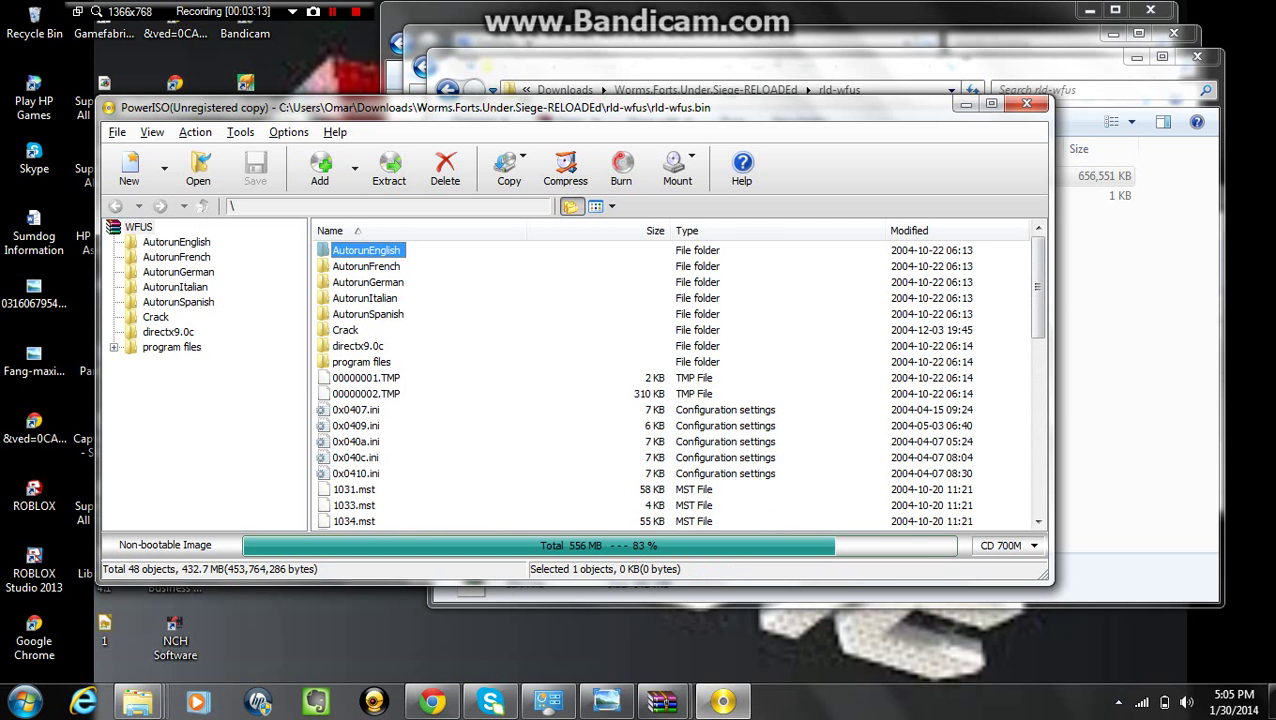
pyautogui.click(389, 168)
pyautogui.click(673, 296)
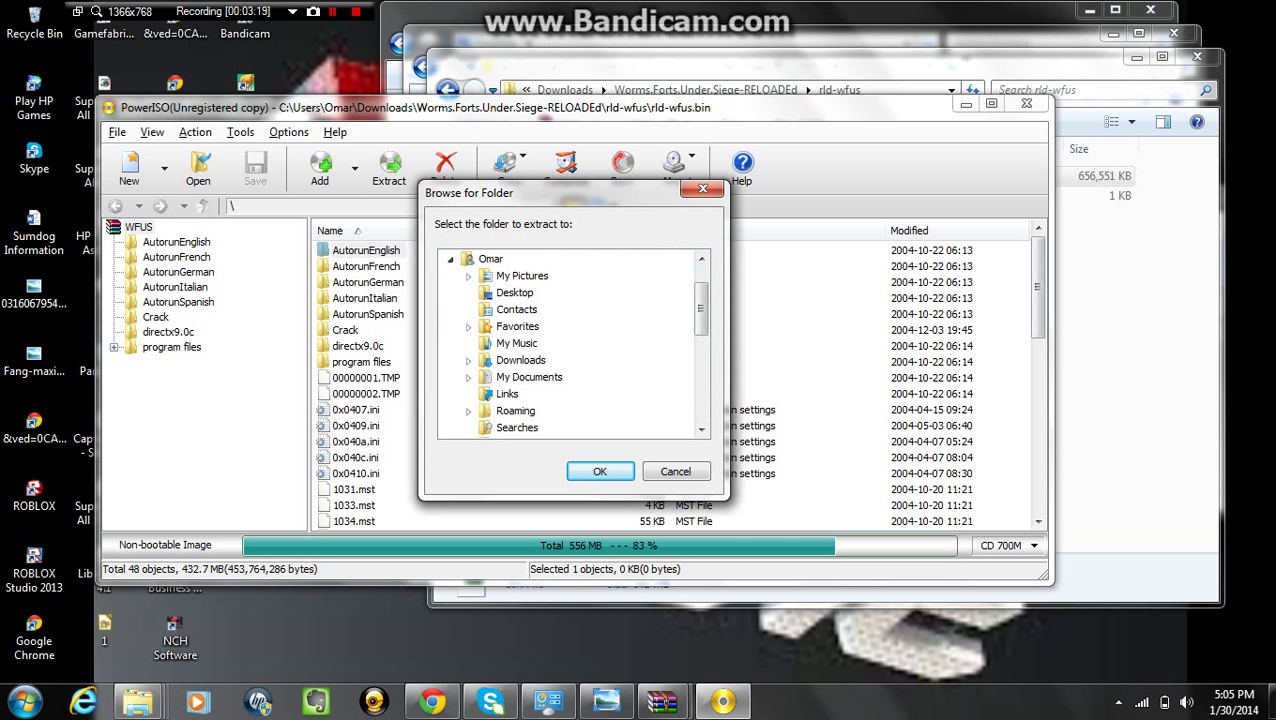
# - Choose Downloads as destination, extract All files there, and confirm overwriting existing copies
pyautogui.doubleClick(520, 360)
pyautogui.click(600, 471)
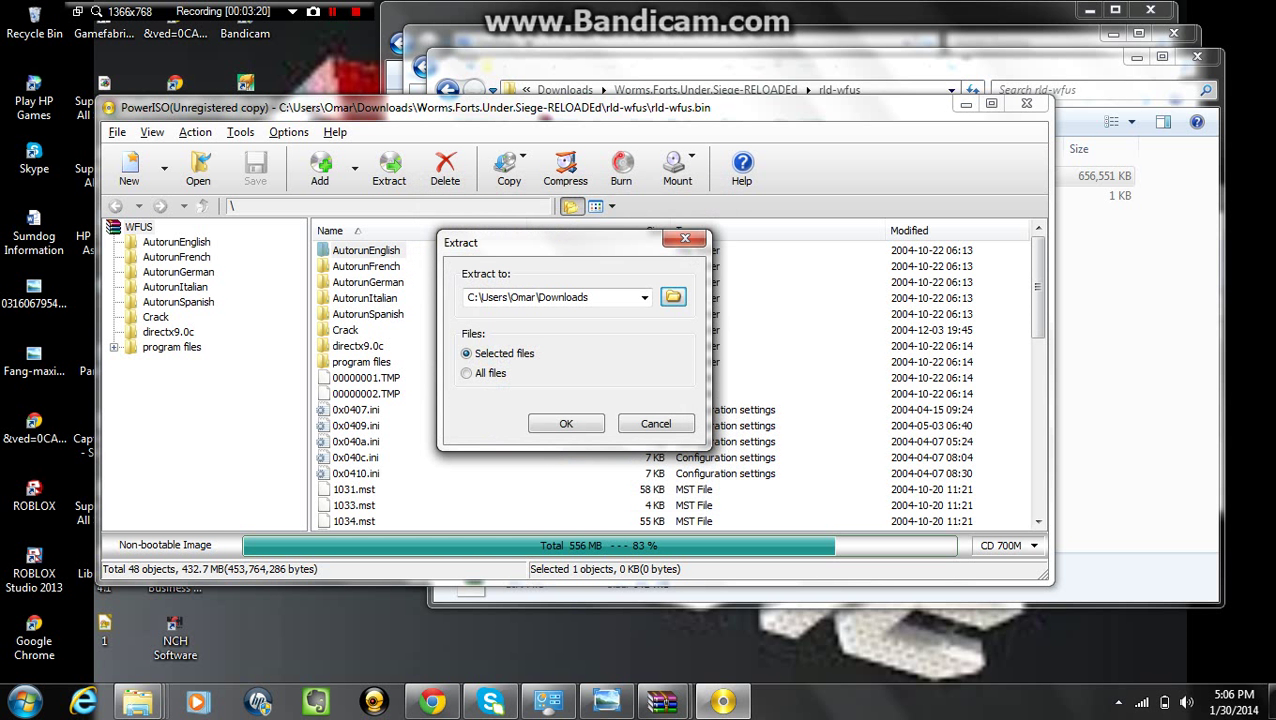
pyautogui.click(565, 422)
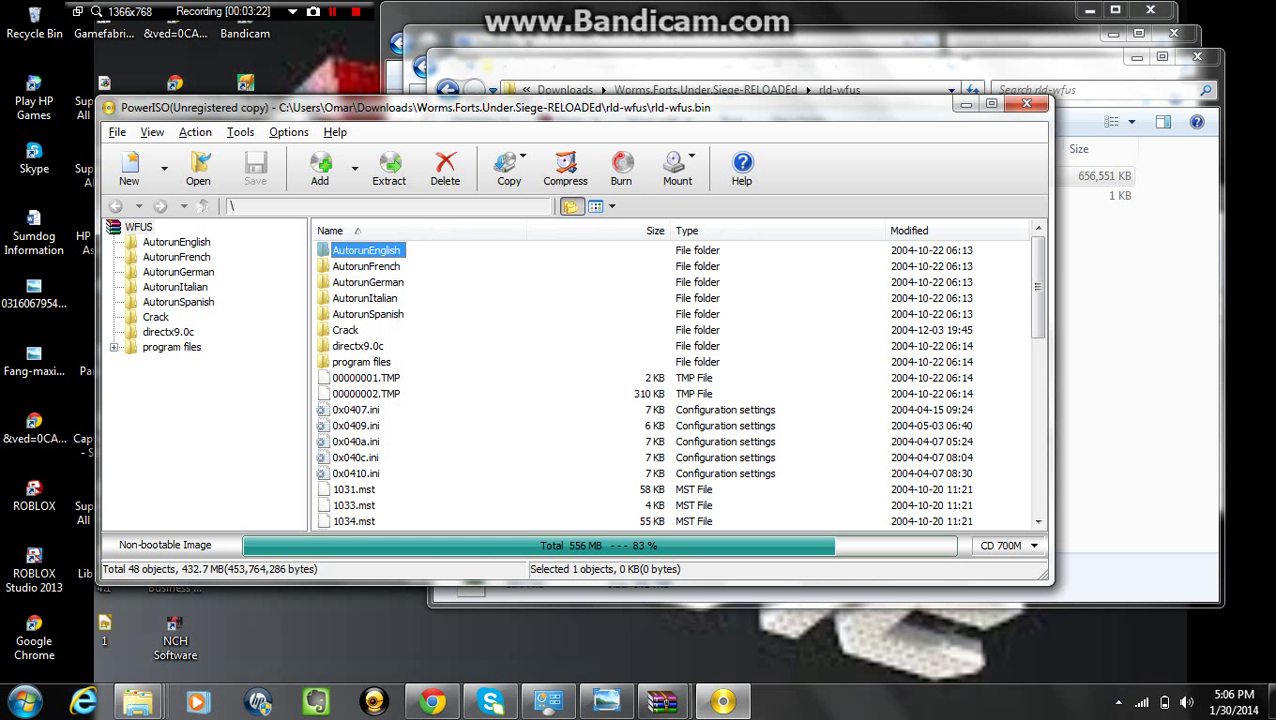
pyautogui.click(389, 168)
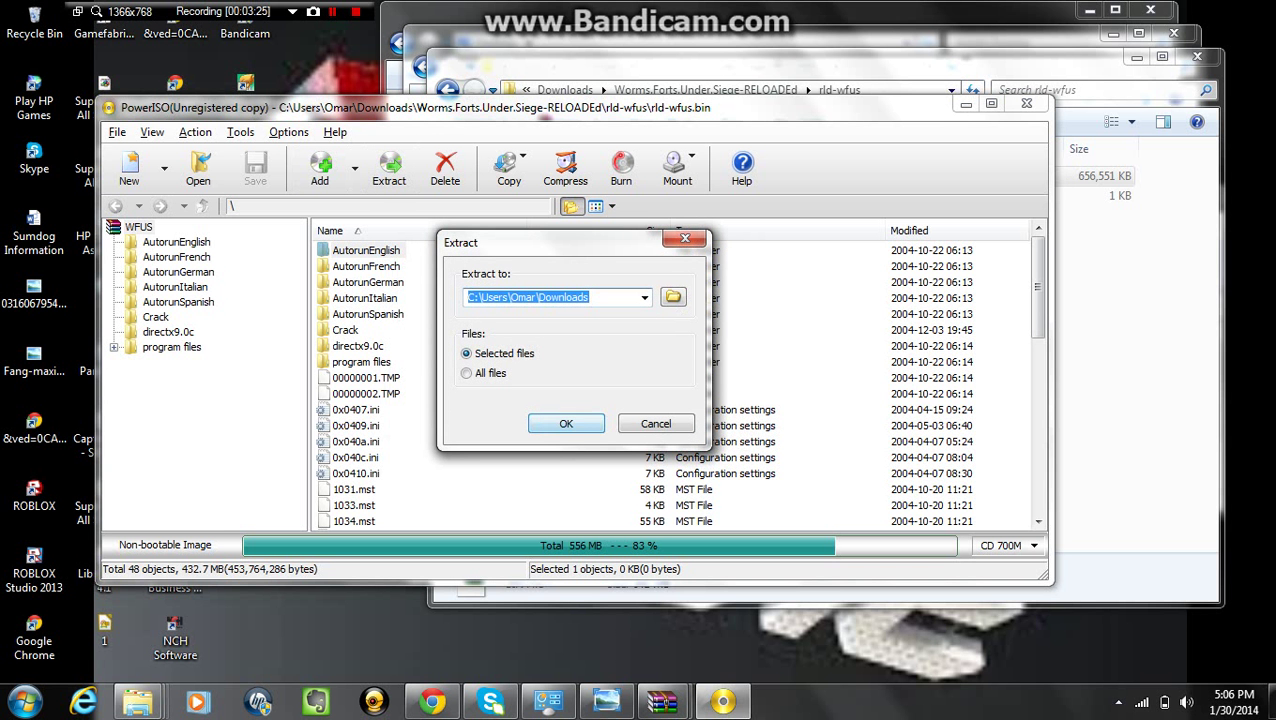
pyautogui.press('Tab')
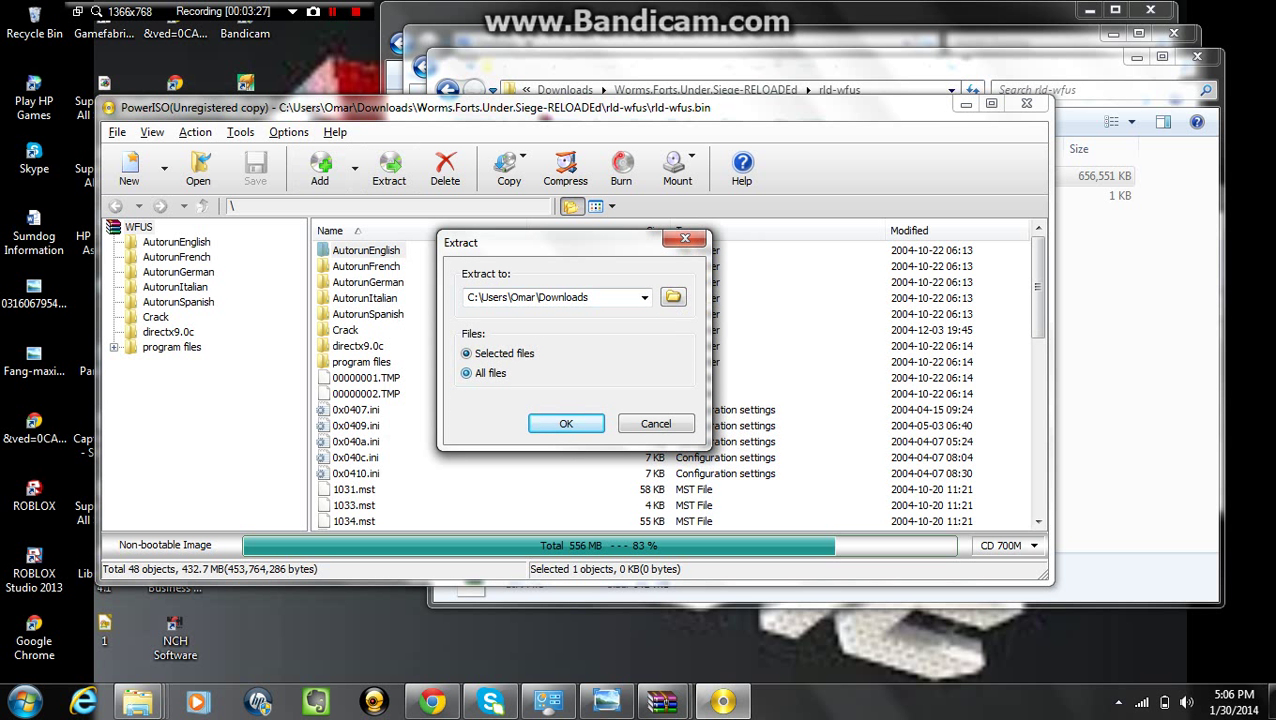
pyautogui.press('Return')
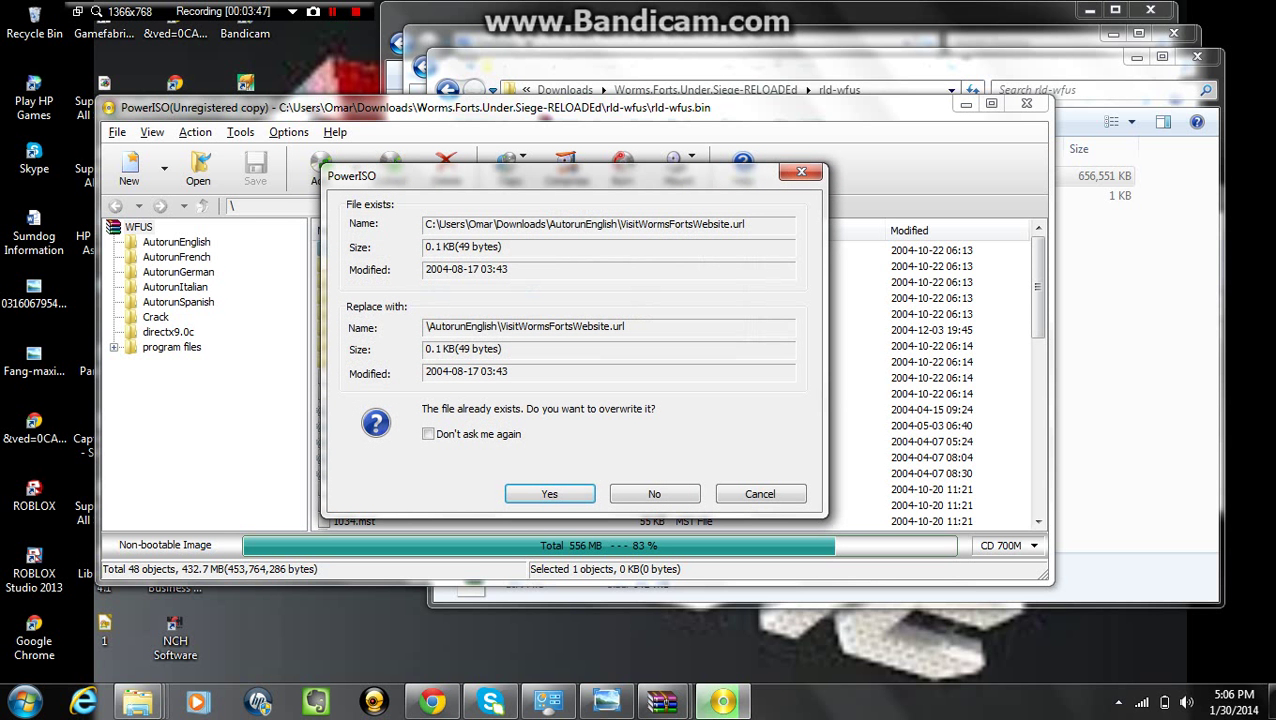
pyautogui.press('Return')
pyautogui.press('Return')
pyautogui.press('Return')
pyautogui.press('Return')
pyautogui.press('Return')
pyautogui.press('Return')
pyautogui.press('Return')
pyautogui.press('Return')
pyautogui.press('Return')
pyautogui.press('Return')
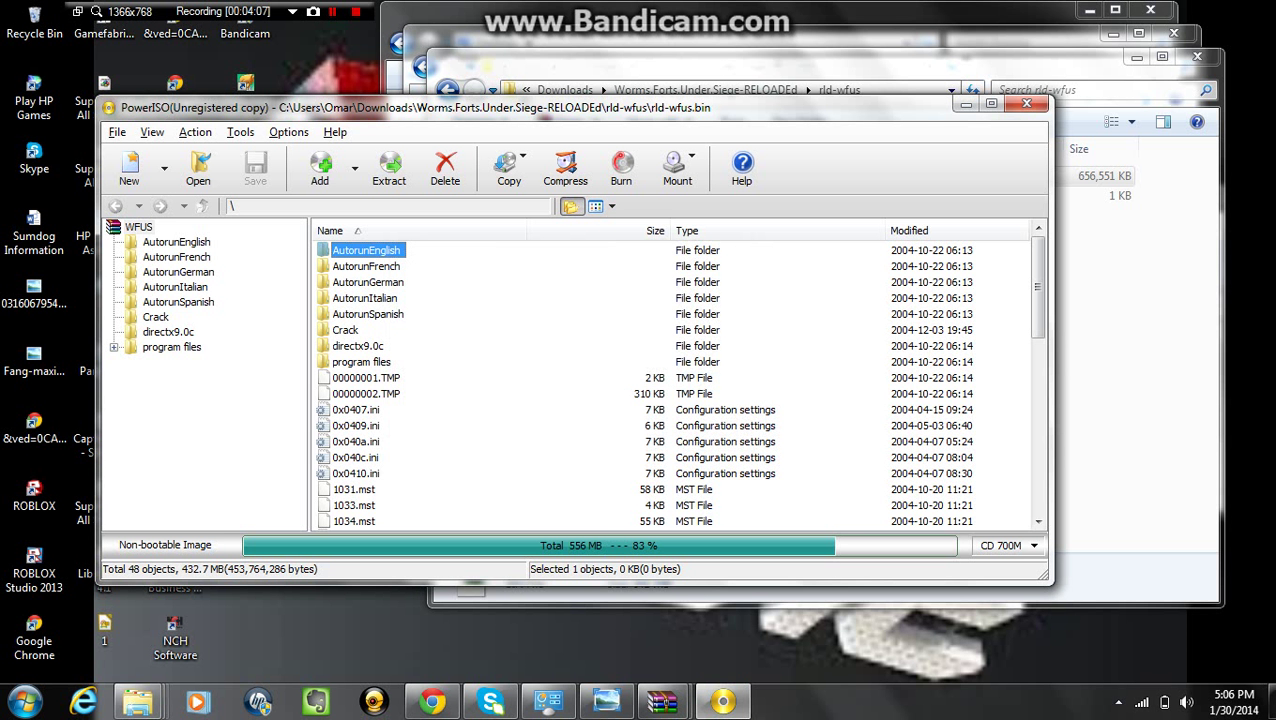
# - Locate the Worms Forts Under Siege .msi in Downloads and bring up its actions
pyautogui.click(1130, 300)
pyautogui.click(570, 89)
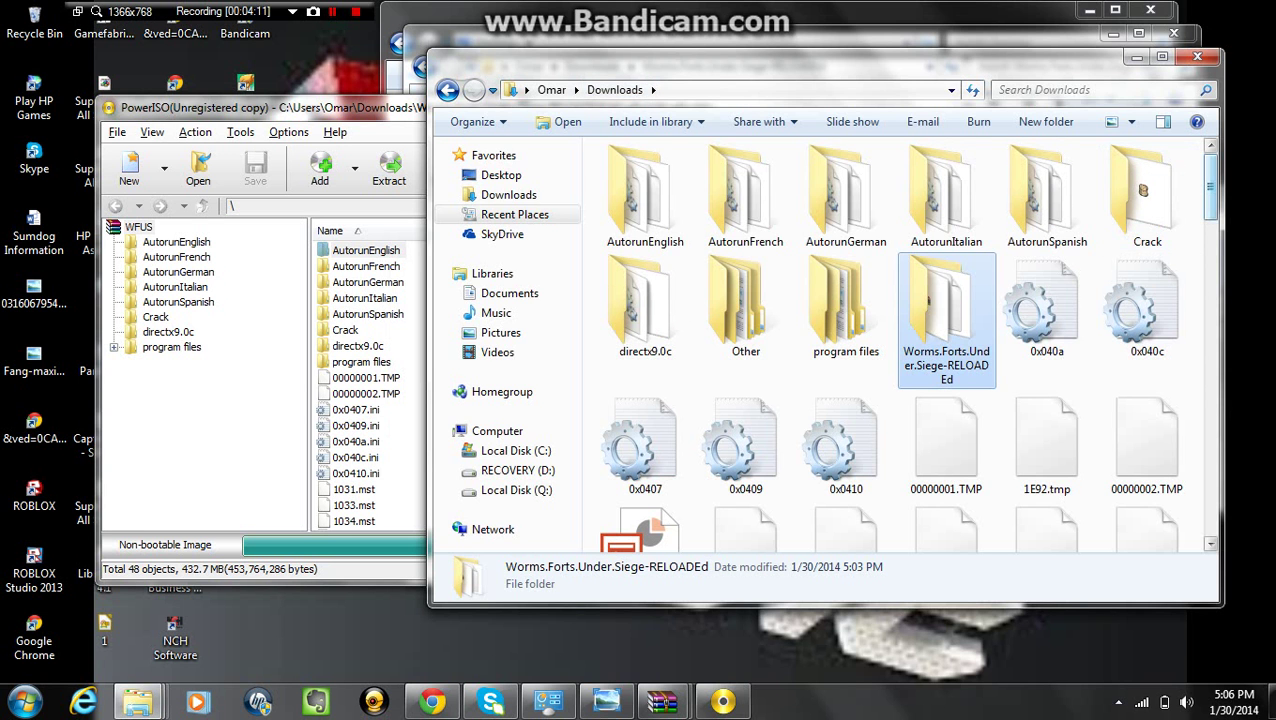
pyautogui.scroll(-5, 1143, 190)
pyautogui.scroll(-4, 1143, 190)
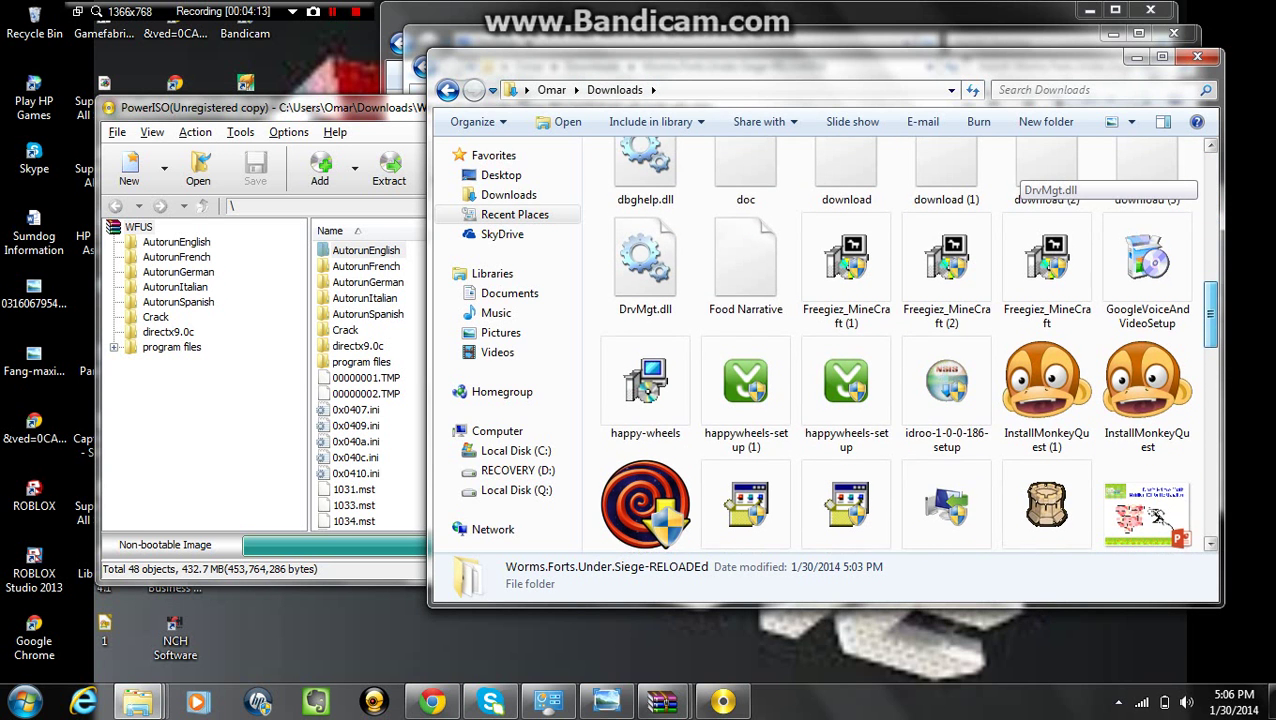
pyautogui.scroll(-3, 1143, 180)
pyautogui.scroll(-4, 1143, 180)
pyautogui.scroll(-4, 1143, 180)
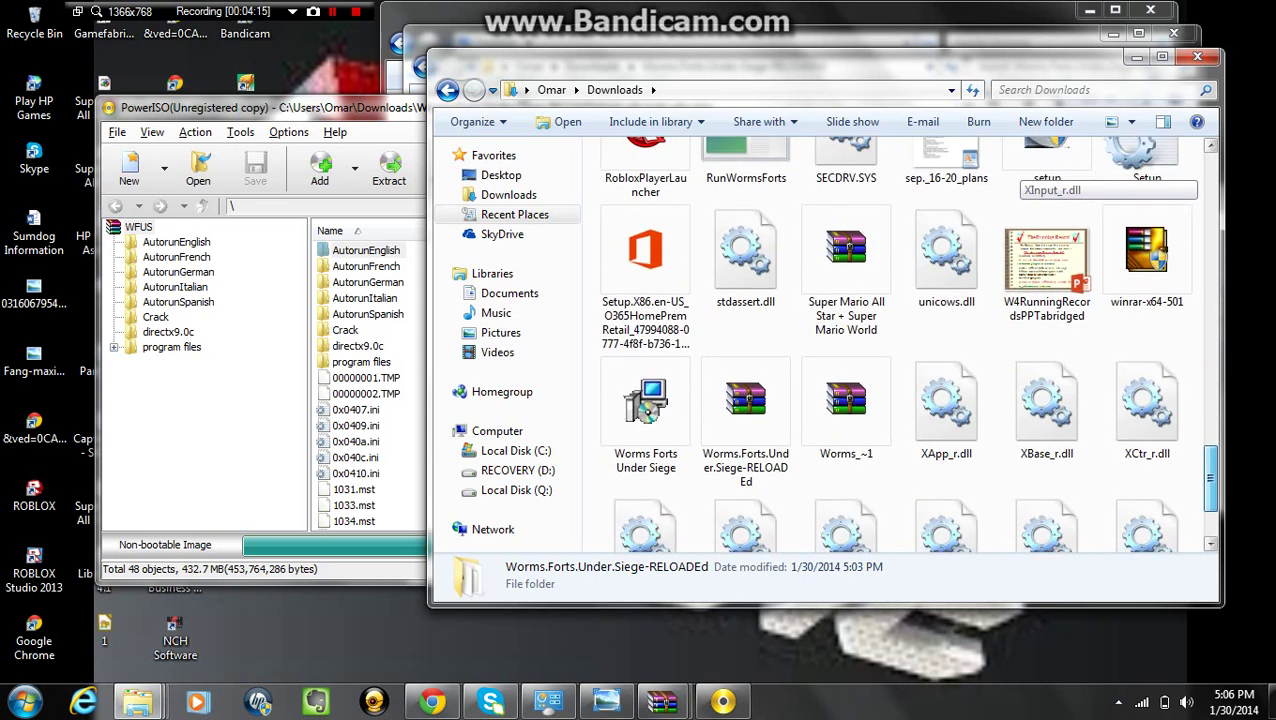
pyautogui.scroll(3, 1143, 180)
pyautogui.scroll(1, 1143, 180)
pyautogui.scroll(1, 1143, 180)
pyautogui.scroll(-3, 1143, 180)
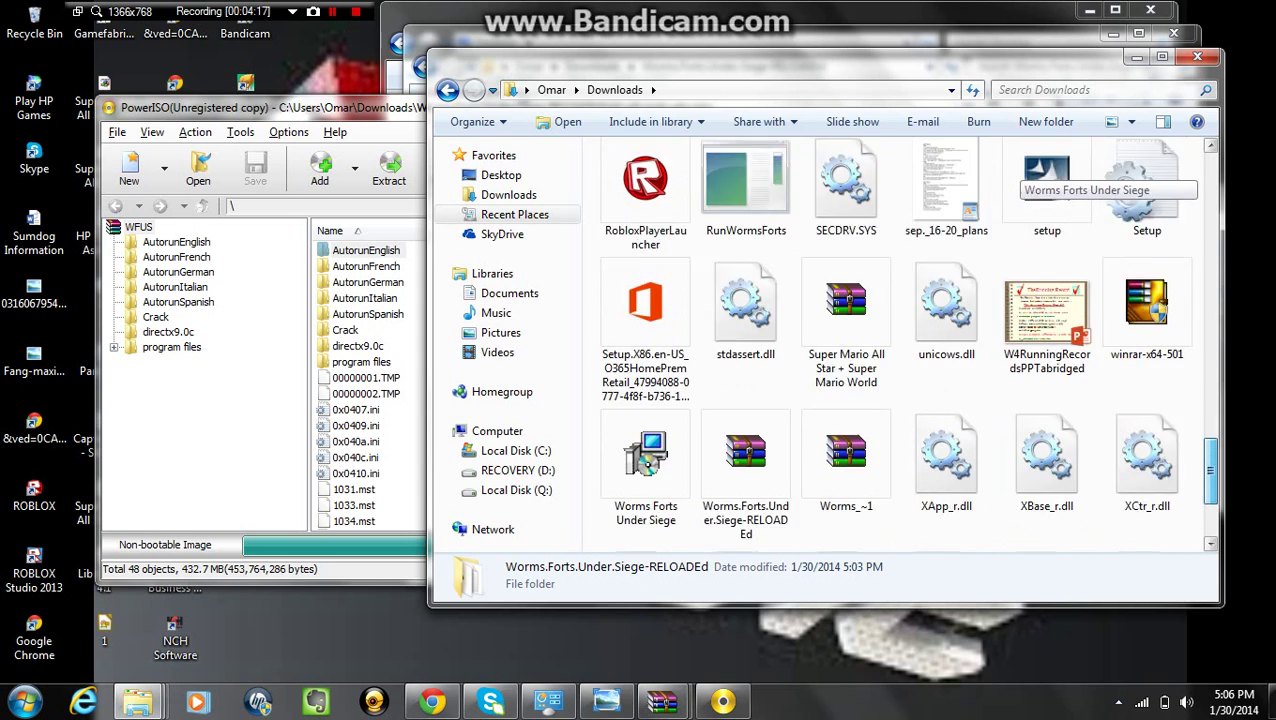
pyautogui.scroll(-1, 1143, 180)
pyautogui.scroll(-1, 1143, 180)
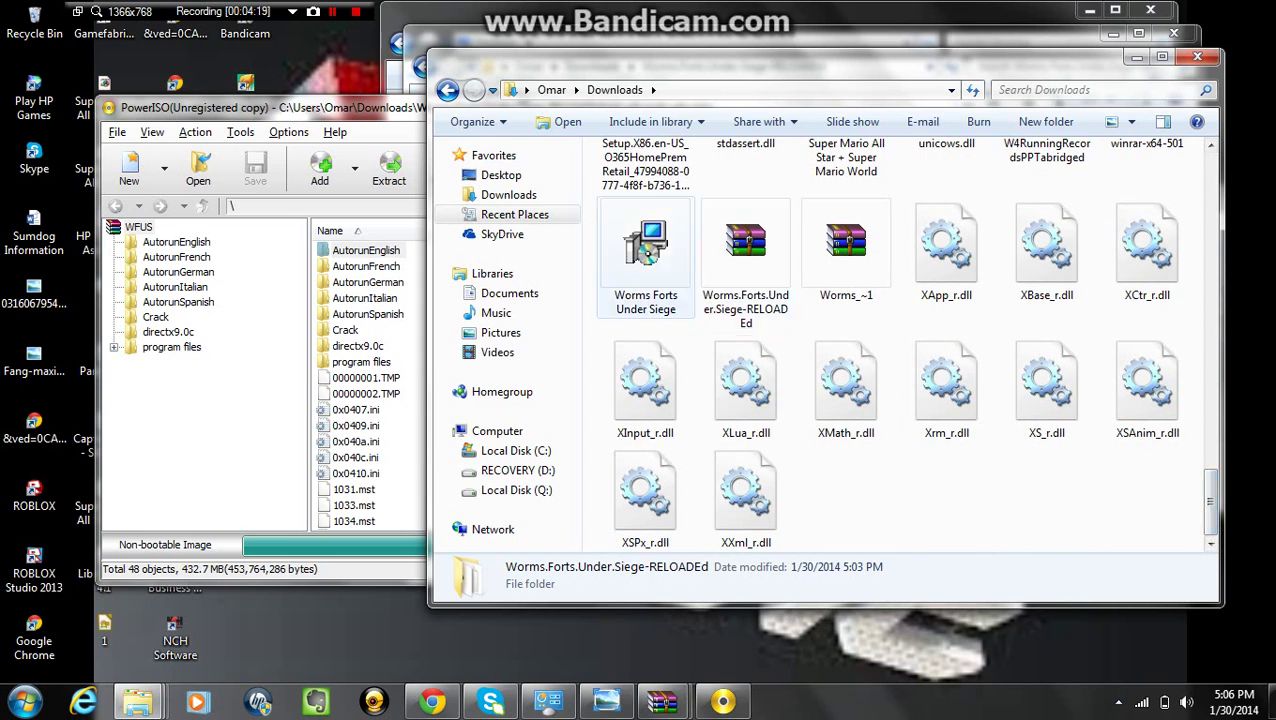
pyautogui.click(648, 253)
pyautogui.rightClick(666, 214)
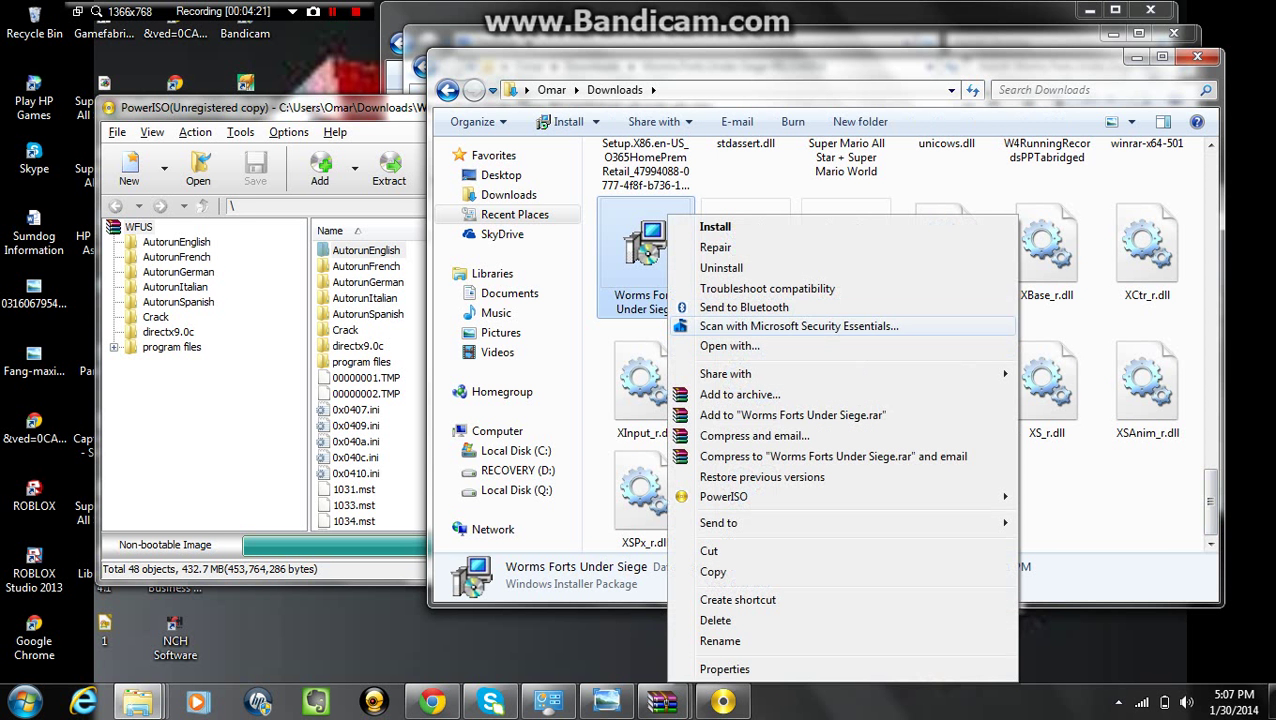
# - Start the installer, accept the license, and pass the DirectX and destination pages
pyautogui.click(715, 227)
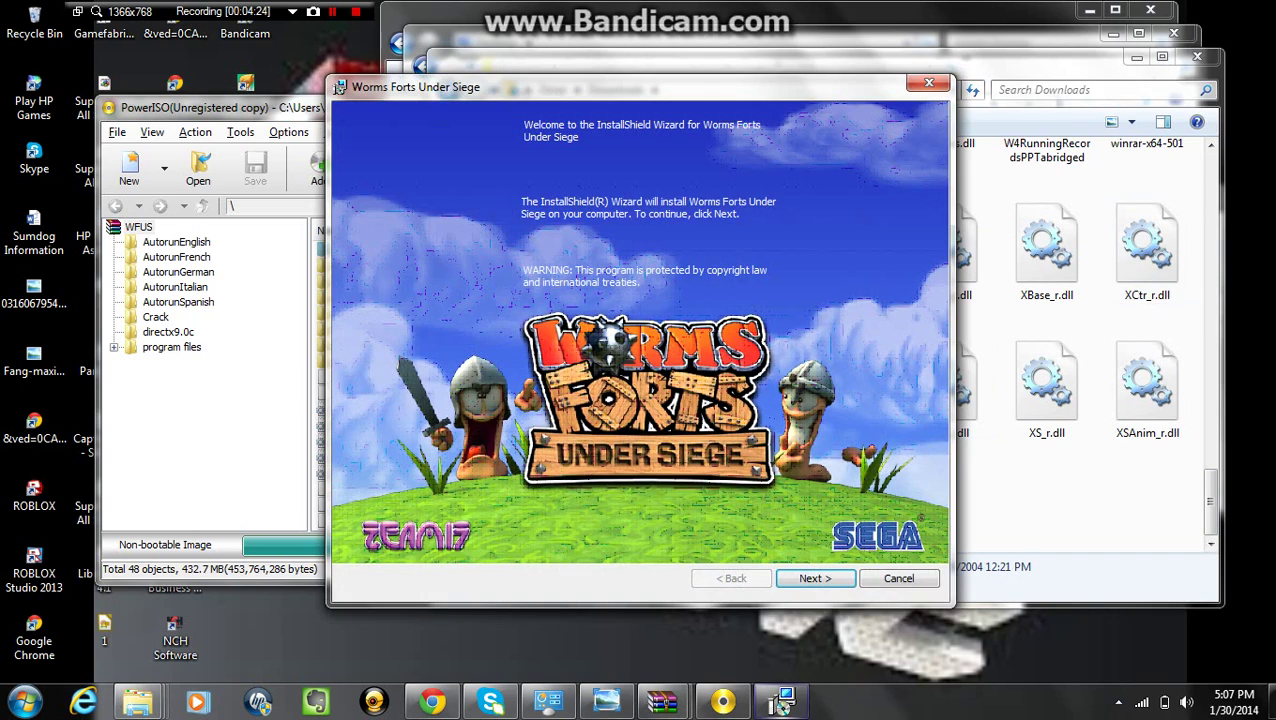
pyautogui.press('Return')
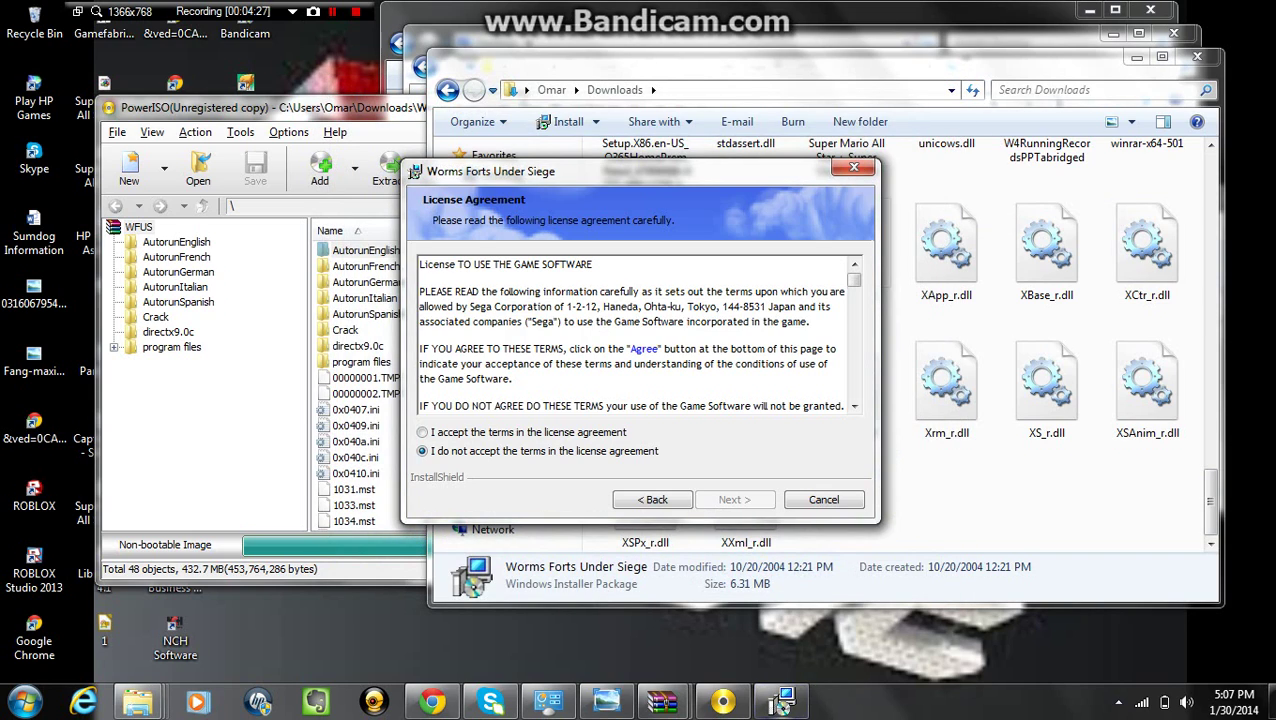
pyautogui.press('Up')
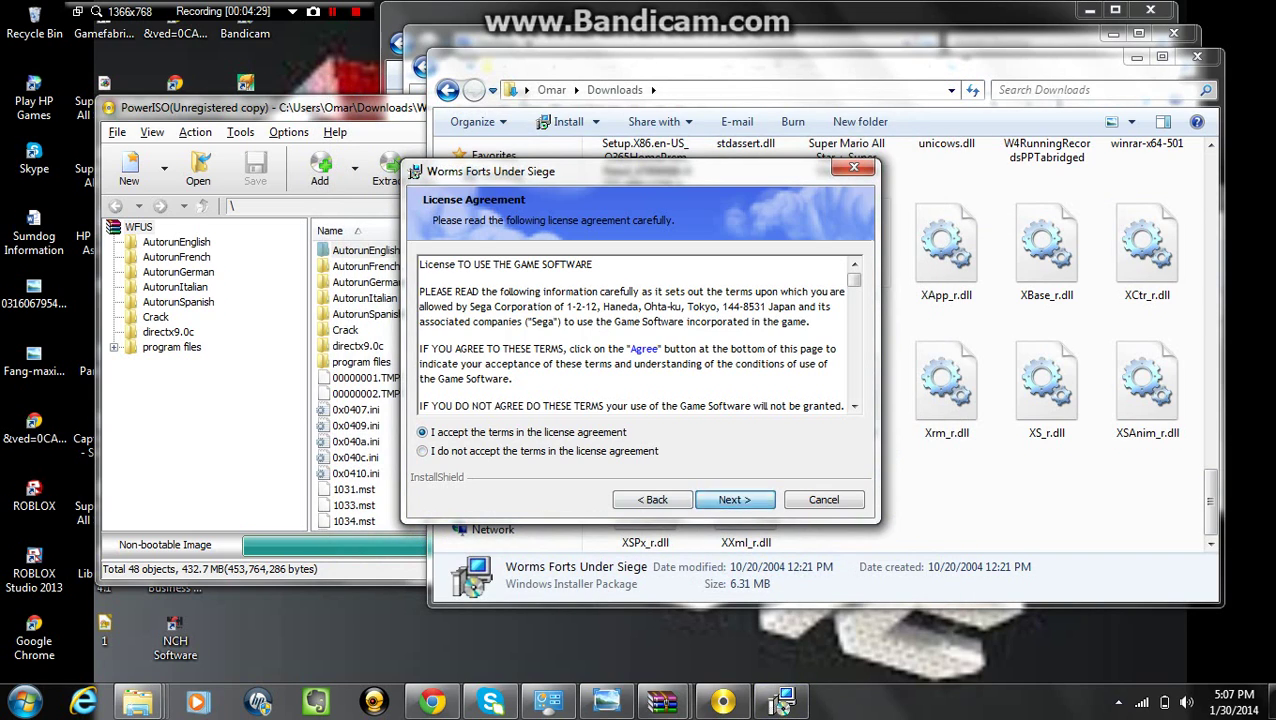
pyautogui.press('Return')
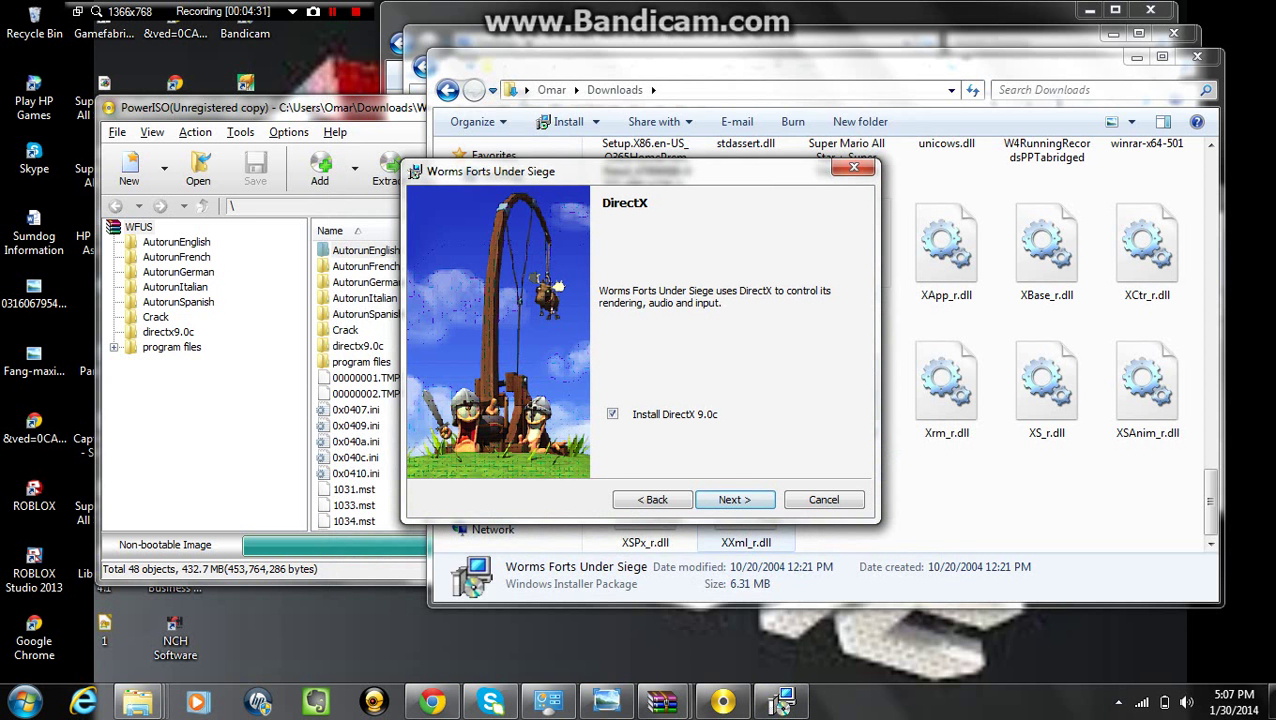
pyautogui.press('Return')
pyautogui.press('Return')
pyautogui.press('Return')
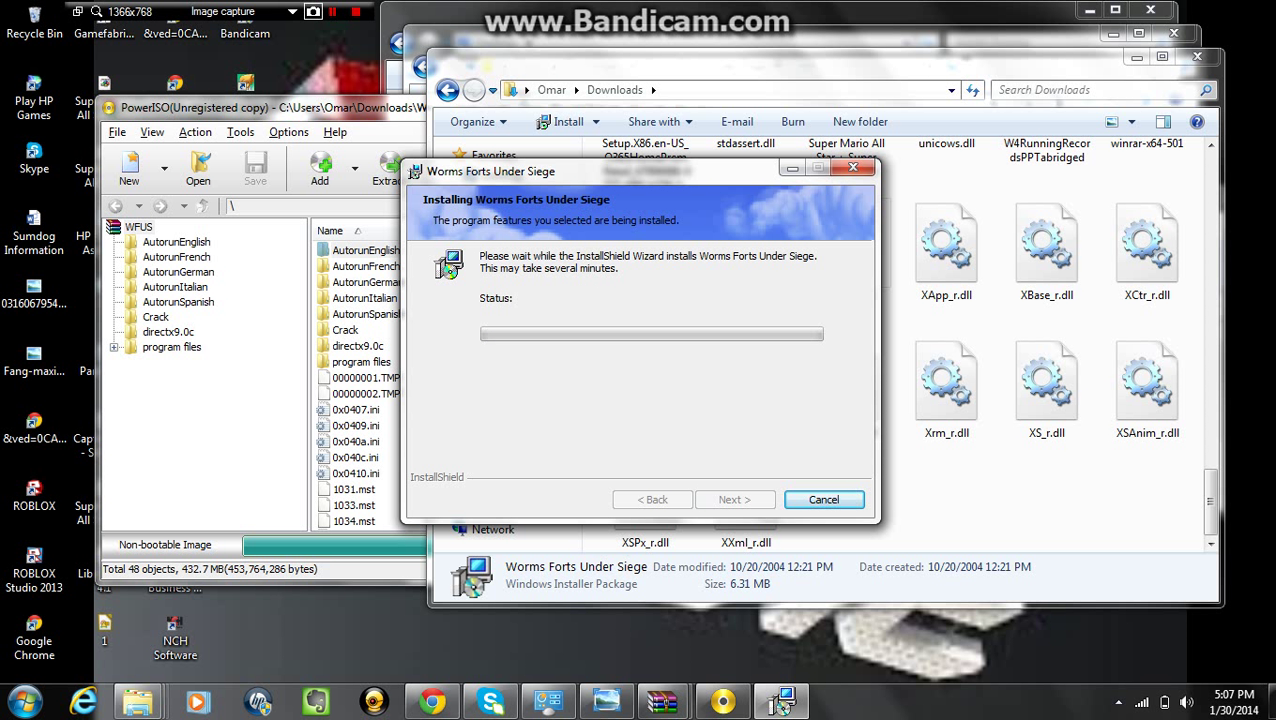
# - Run the installation with GameSpy Arcade left out and close the finished wizard
pyautogui.hotkey('shift', 'F12')
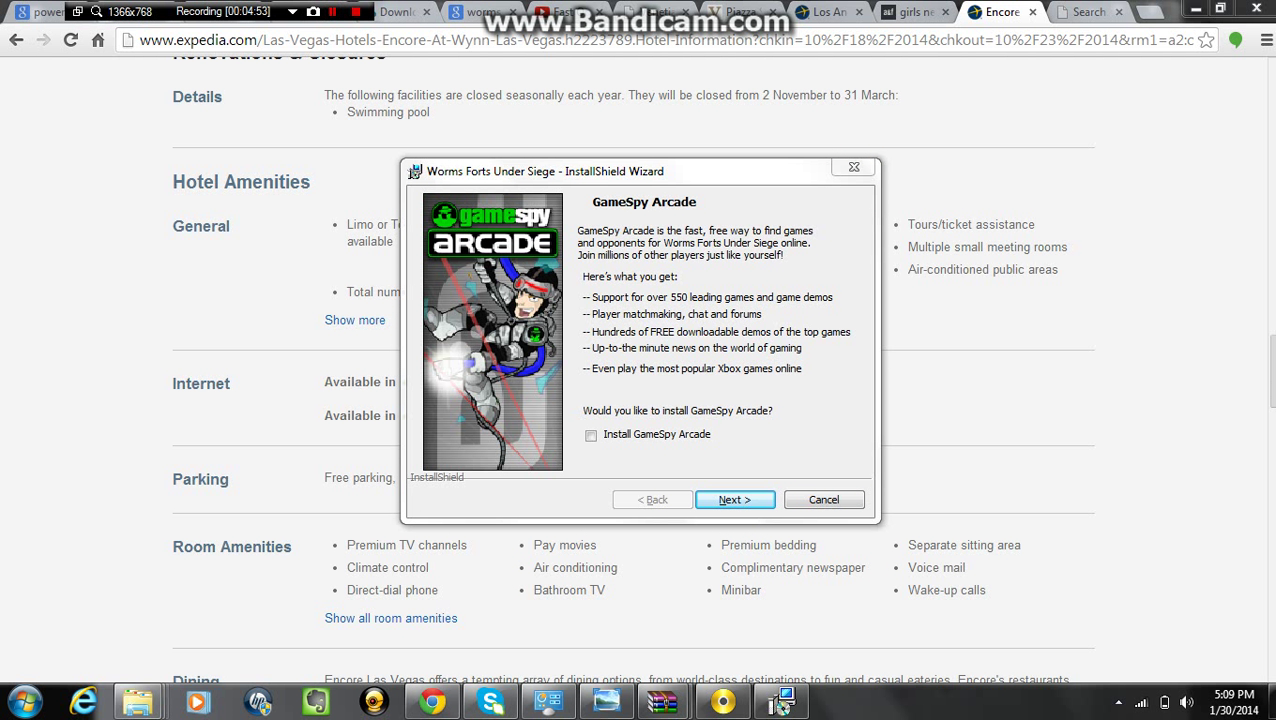
pyautogui.press('Return')
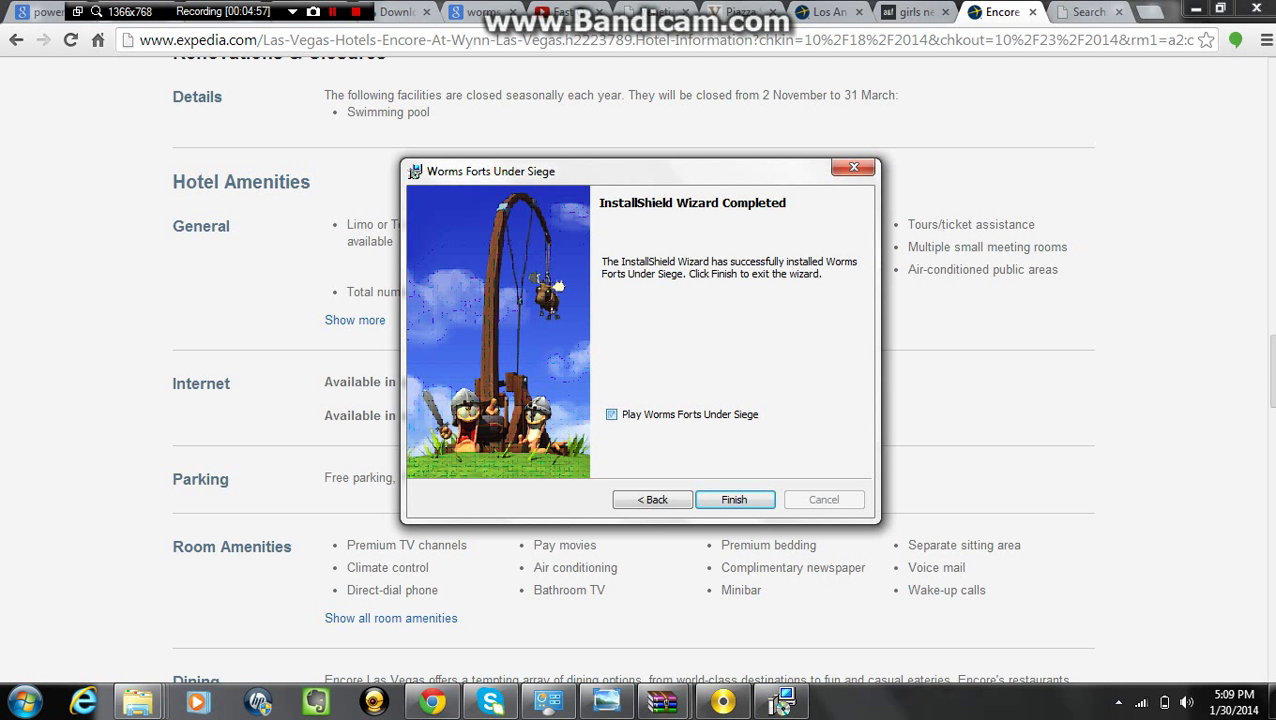
pyautogui.press('Return')
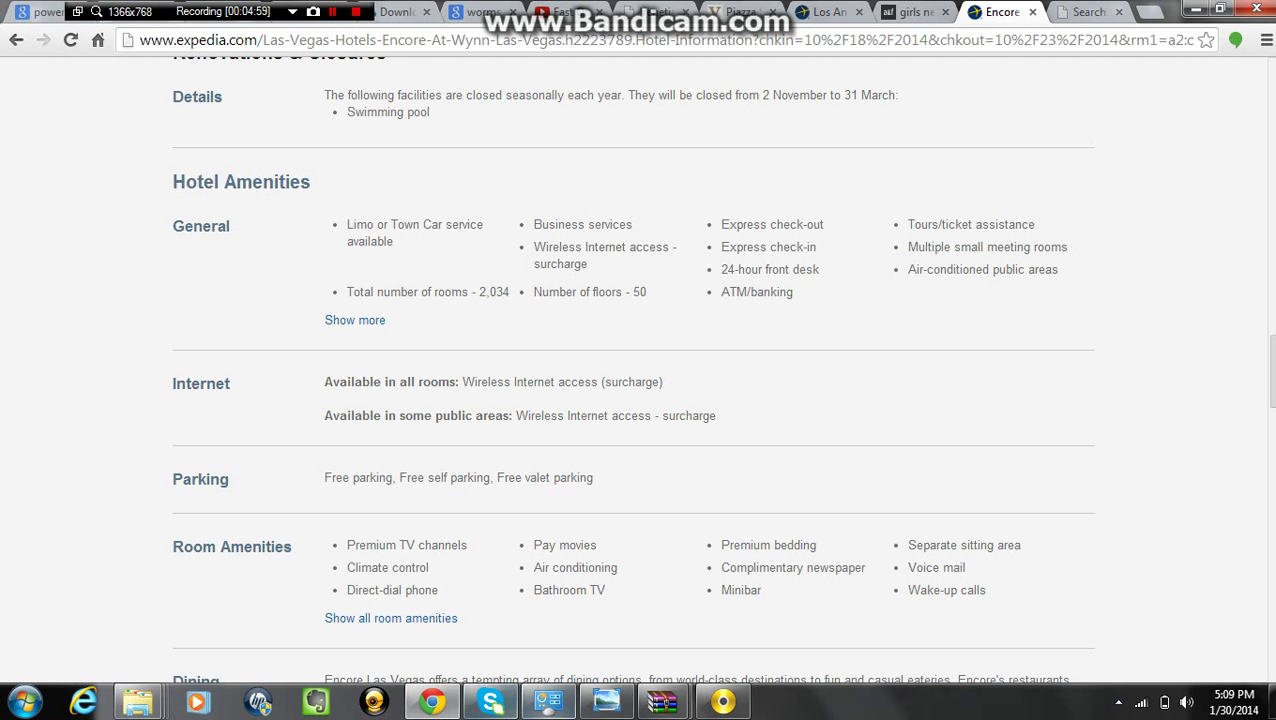
pyautogui.moveTo(139, 702)
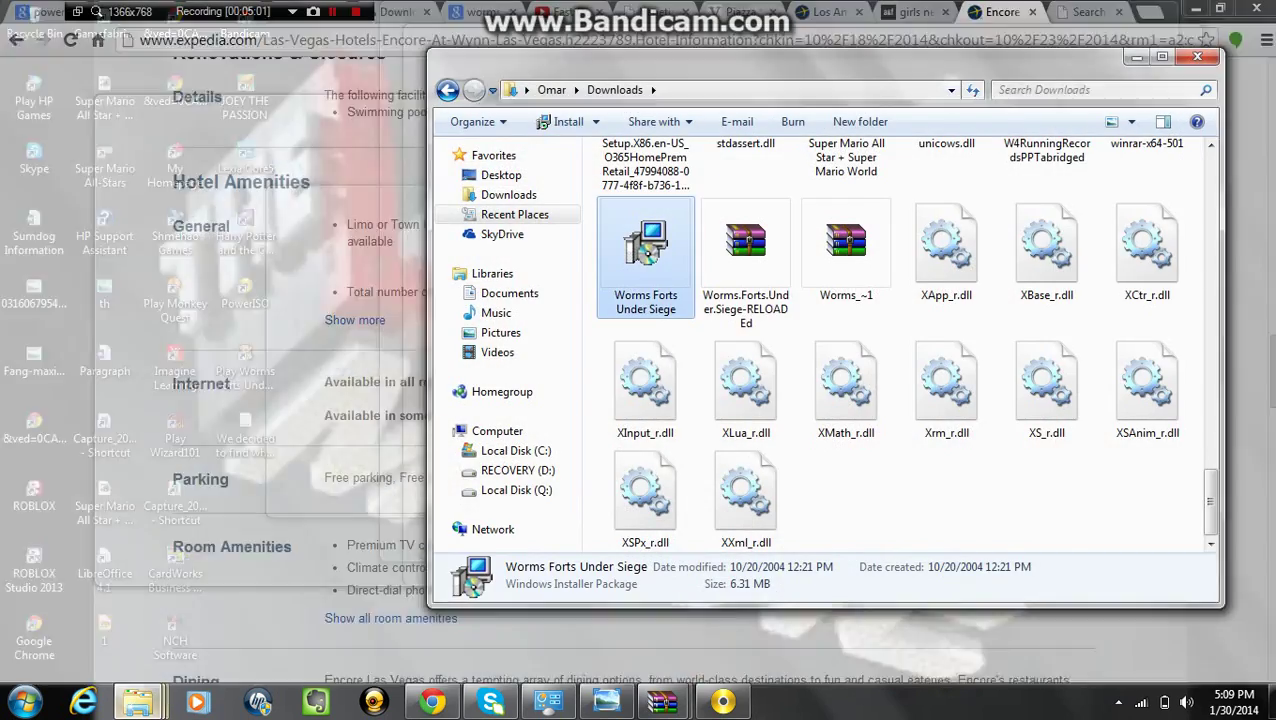
# - Browse the AutorunEnglish folder in Downloads, then return to Downloads
pyautogui.click(528, 605)
pyautogui.scroll(10, 900, 340)
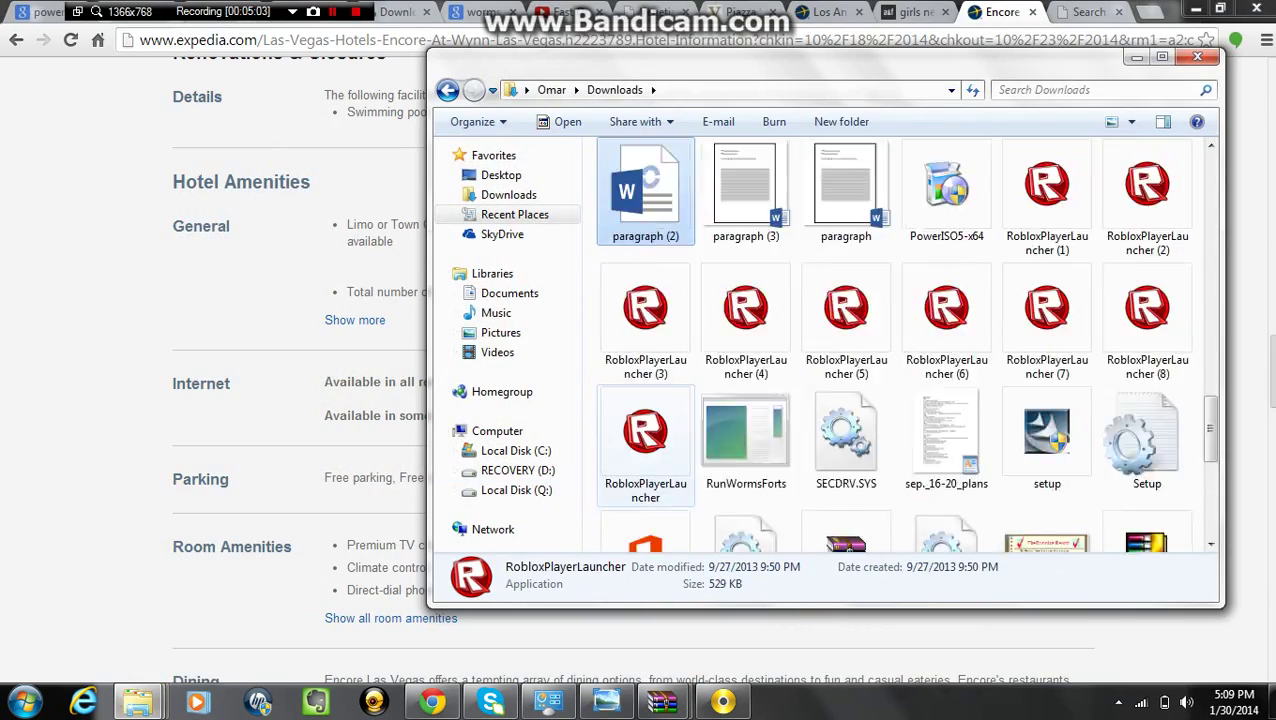
pyautogui.scroll(10, 900, 340)
pyautogui.click(732, 200)
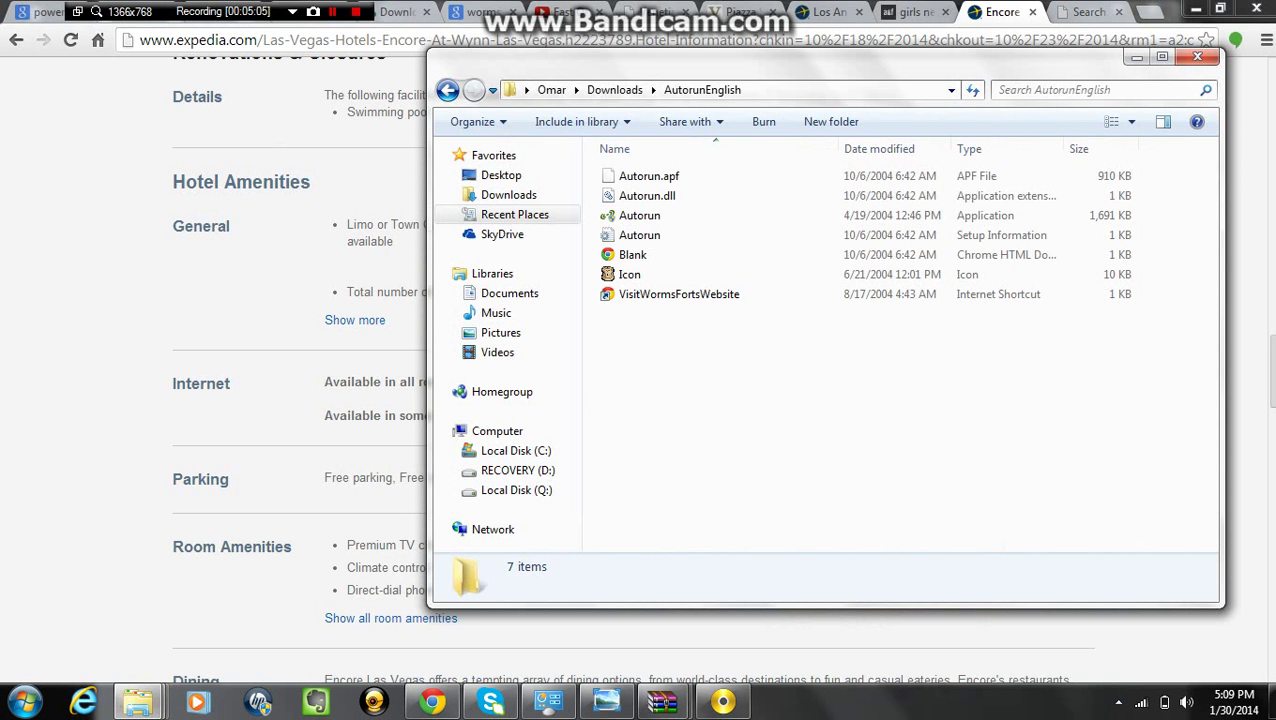
pyautogui.click(700, 196)
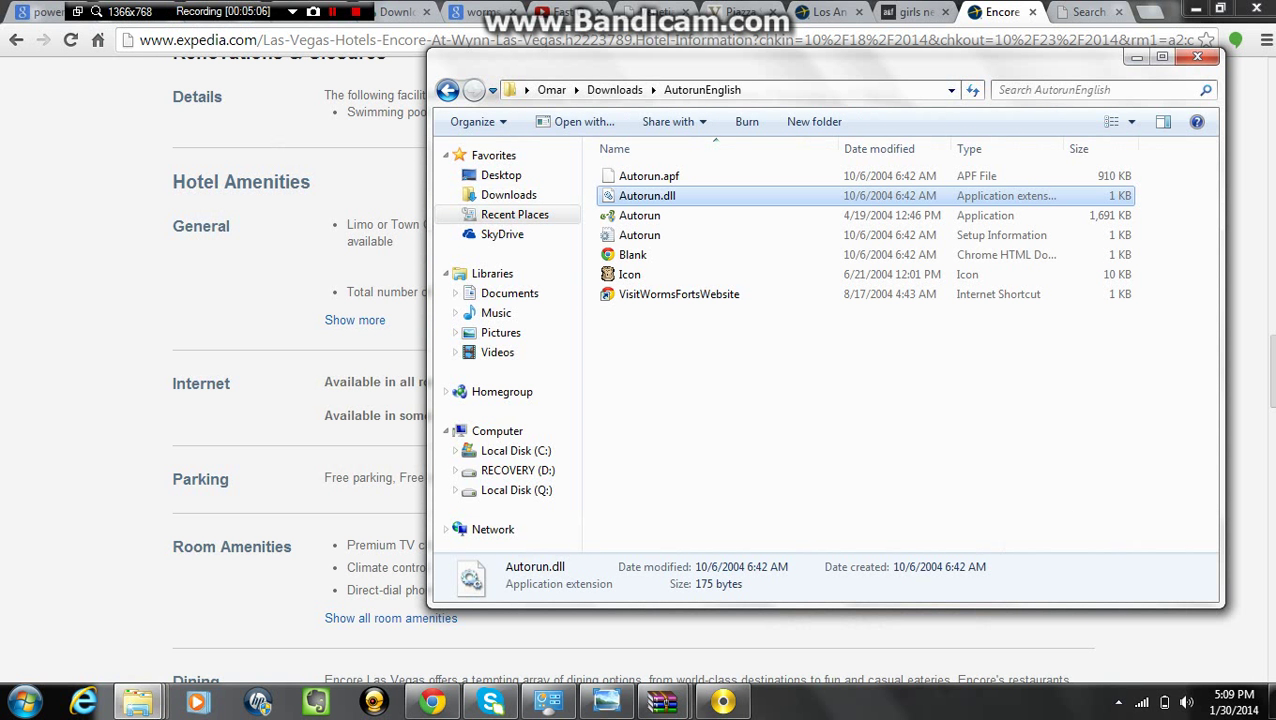
pyautogui.click(447, 90)
# - Find and open the extracted Crack folder in Downloads
pyautogui.press('Down')
pyautogui.press('Down')
pyautogui.press('Down')
pyautogui.press('Down')
pyautogui.press('Down')
pyautogui.press('Down')
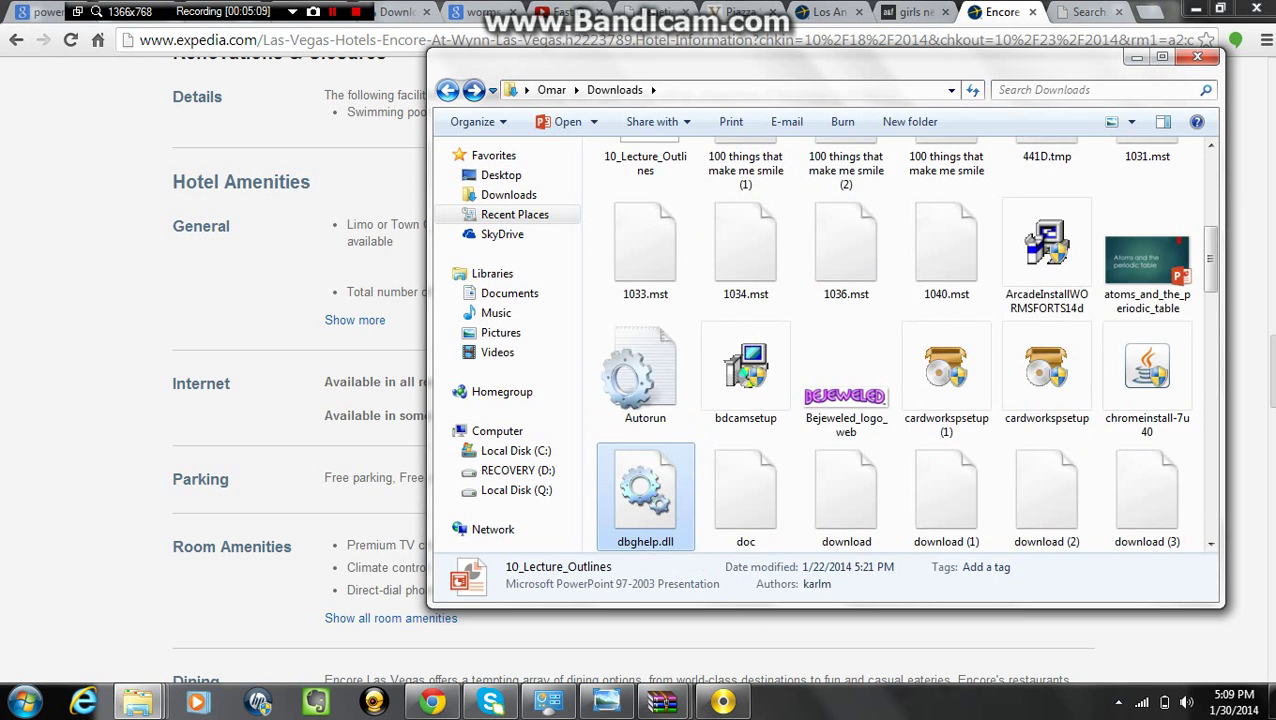
pyautogui.press('Down')
pyautogui.press('Down')
pyautogui.press('Down')
pyautogui.press('Down')
pyautogui.press('Down')
pyautogui.press('Right')
pyautogui.press('Right')
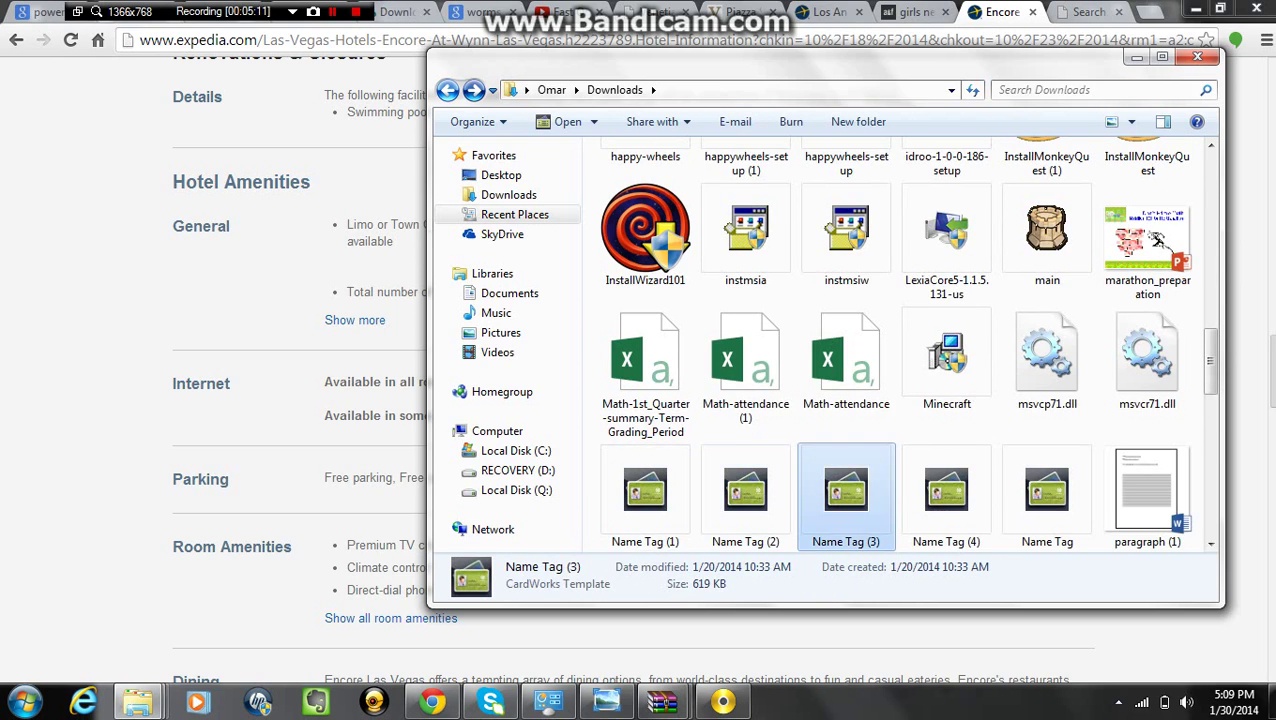
pyautogui.press('Down')
pyautogui.press('Down')
pyautogui.press('Down')
pyautogui.press('Down')
pyautogui.press('Down')
pyautogui.press('Down')
pyautogui.press('Down')
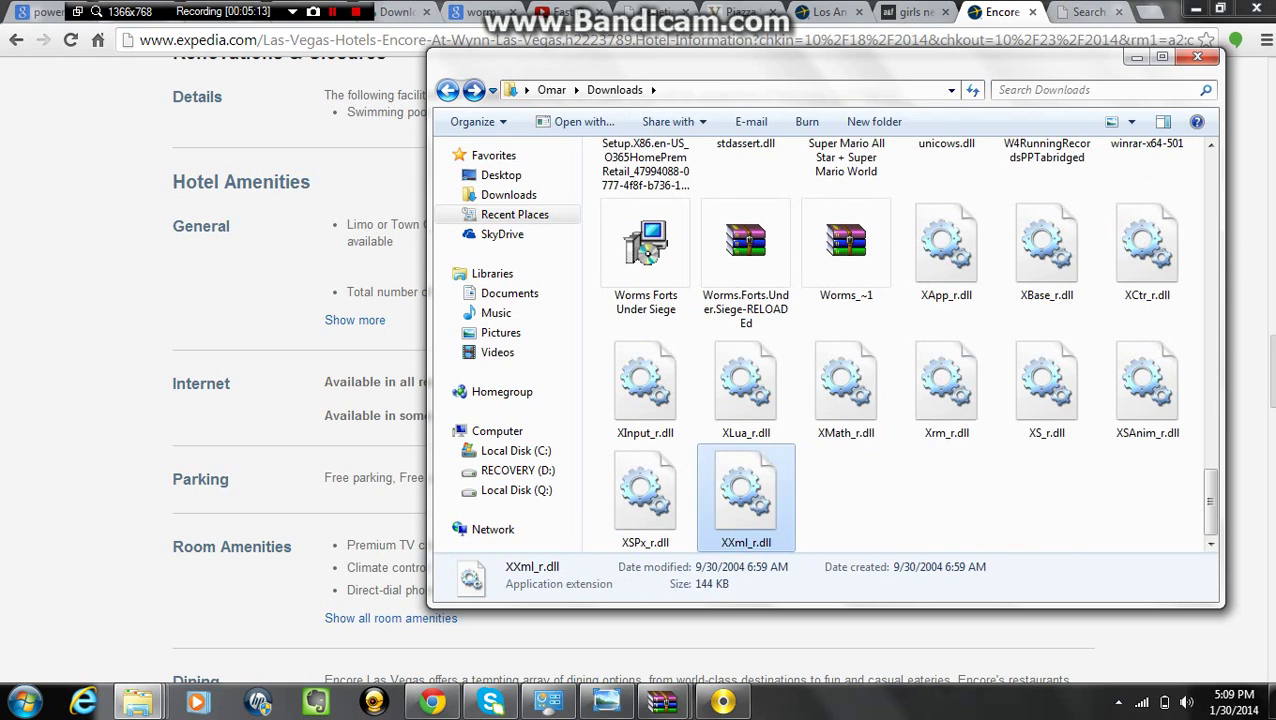
pyautogui.press('Up')
pyautogui.press('Up')
pyautogui.press('Up')
pyautogui.press('Up')
pyautogui.press('Up')
pyautogui.press('Up')
pyautogui.press('Up')
pyautogui.press('Up')
pyautogui.press('Up')
pyautogui.press('Up')
pyautogui.press('Right')
pyautogui.press('Right')
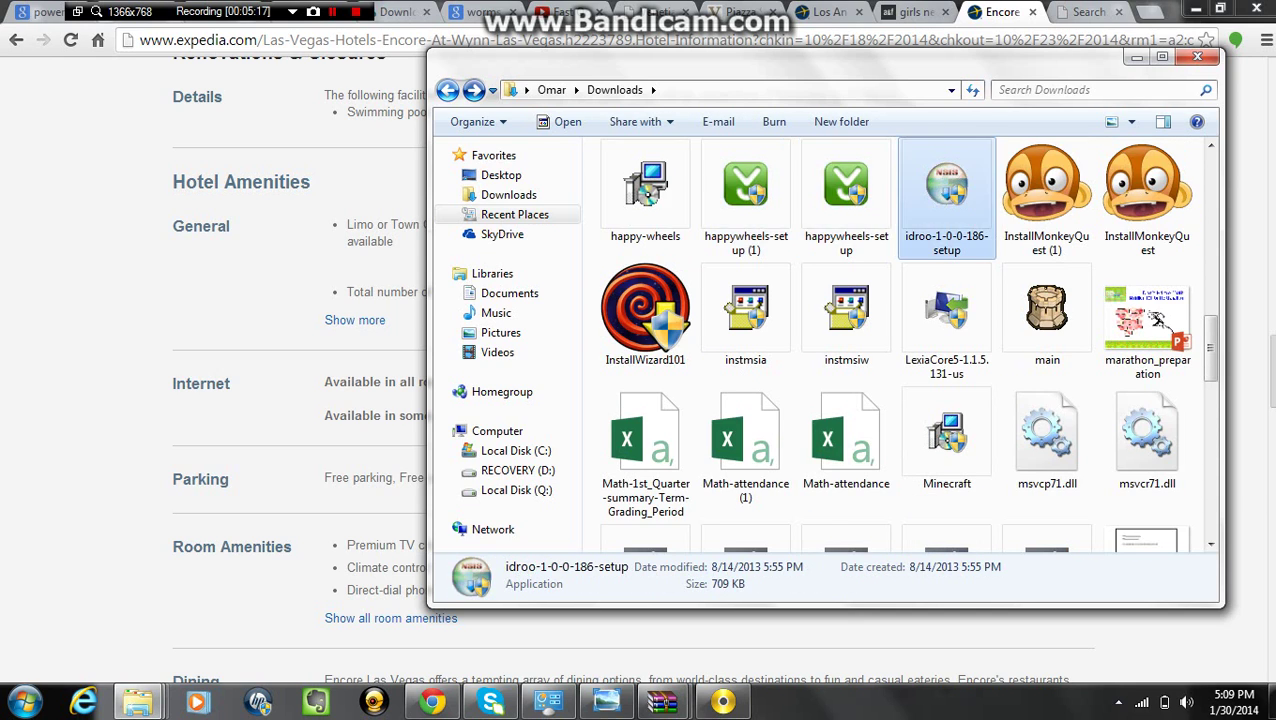
pyautogui.press('Up')
pyautogui.press('Up')
pyautogui.press('Up')
pyautogui.press('Up')
pyautogui.press('Up')
pyautogui.press('Up')
pyautogui.press('Up')
pyautogui.press('Up')
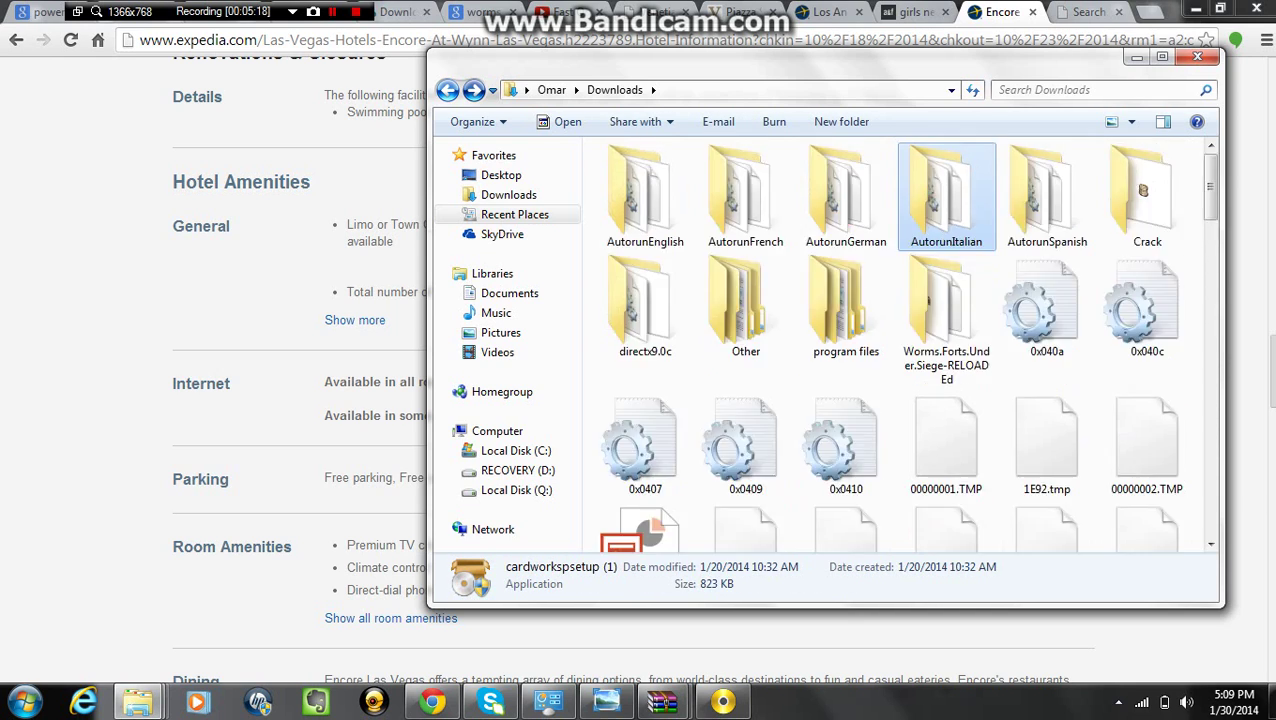
pyautogui.press('Down')
pyautogui.press('Right')
pyautogui.press('Up')
pyautogui.press('Right')
pyautogui.press('Return')
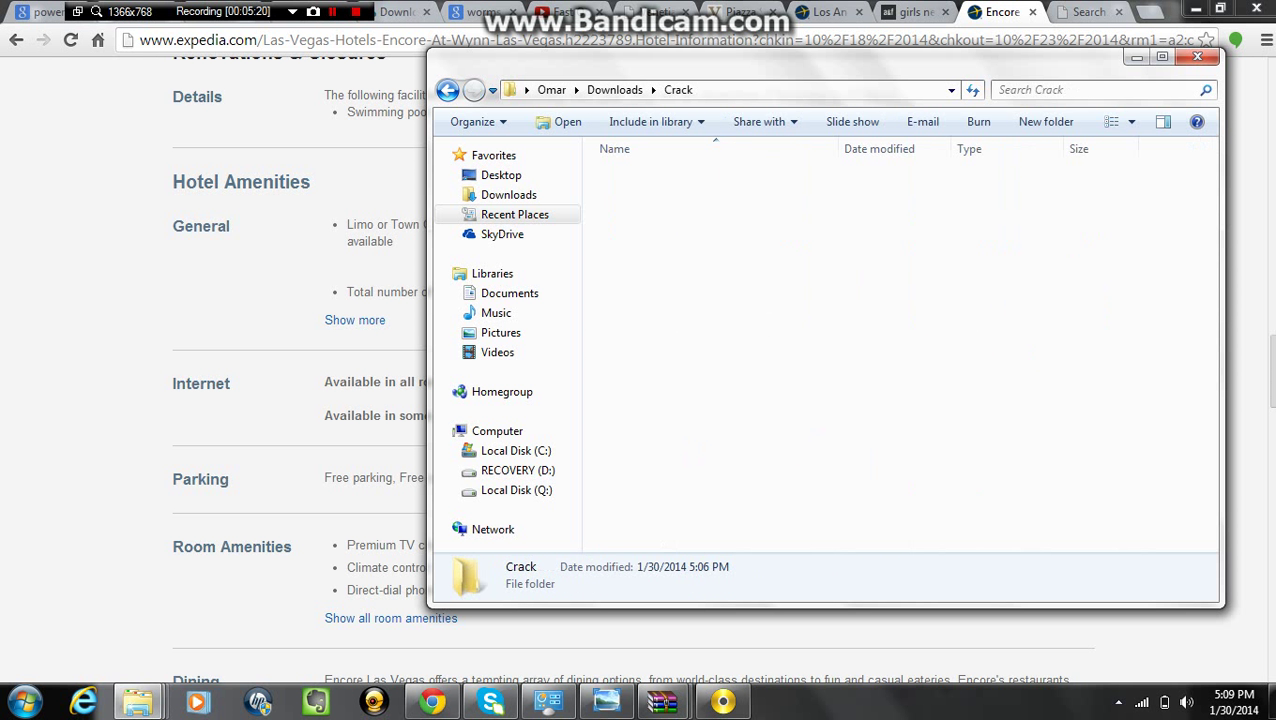
# - Copy the WF crack file and leave the Crack folder window
pyautogui.press('Down')
pyautogui.press('Menu')
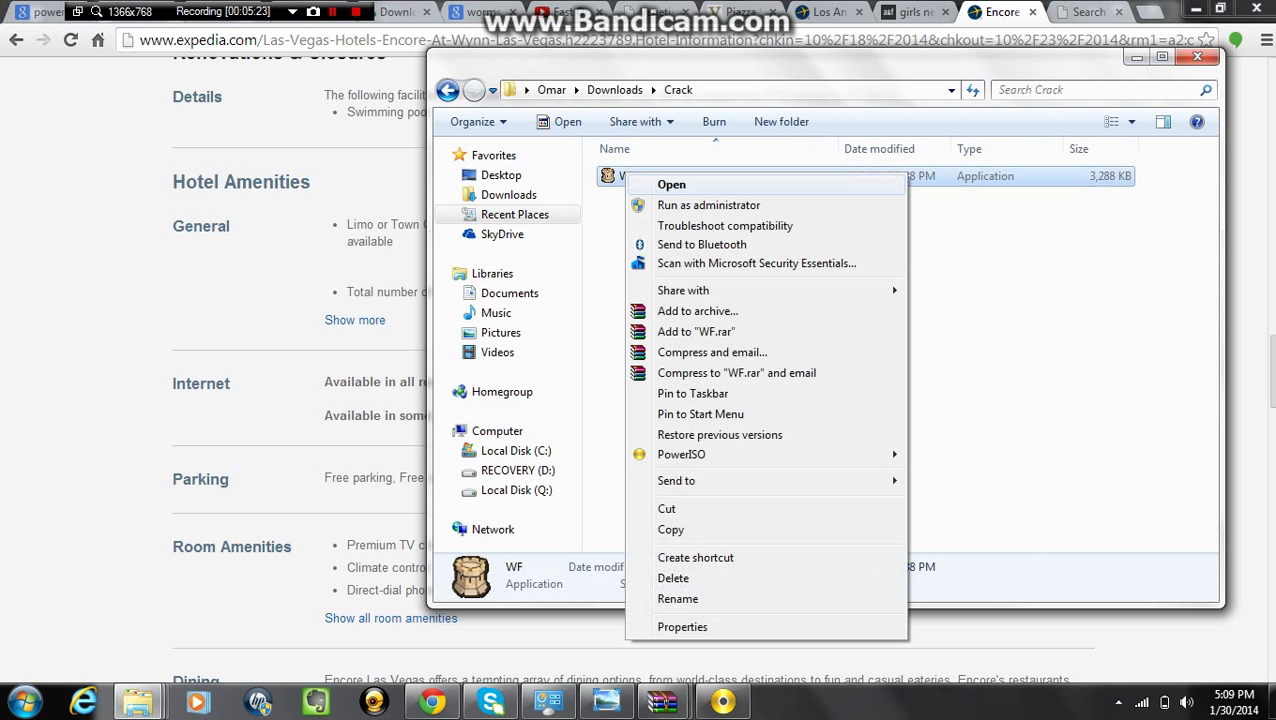
pyautogui.press('Down')
pyautogui.press('Down')
pyautogui.press('Down')
pyautogui.press('Down')
pyautogui.press('Return')
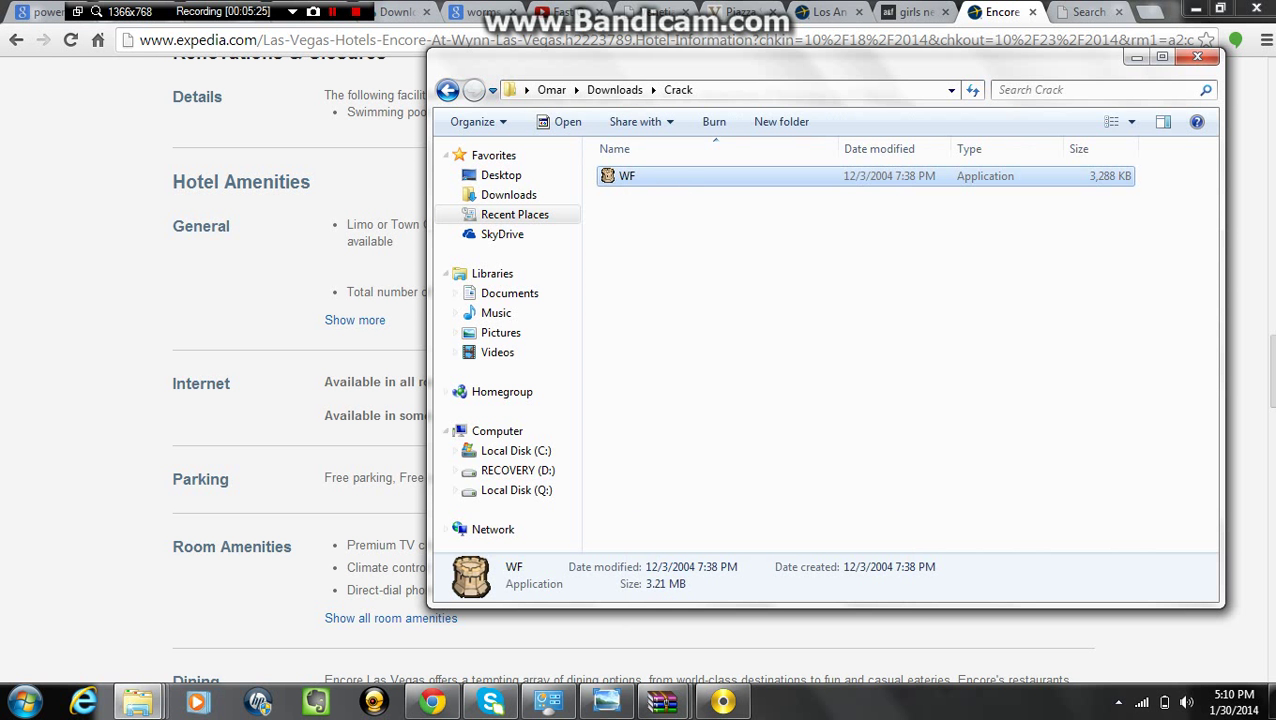
pyautogui.hotkey('alt', 'Tab')
pyautogui.press('super')
pyautogui.press('Escape')
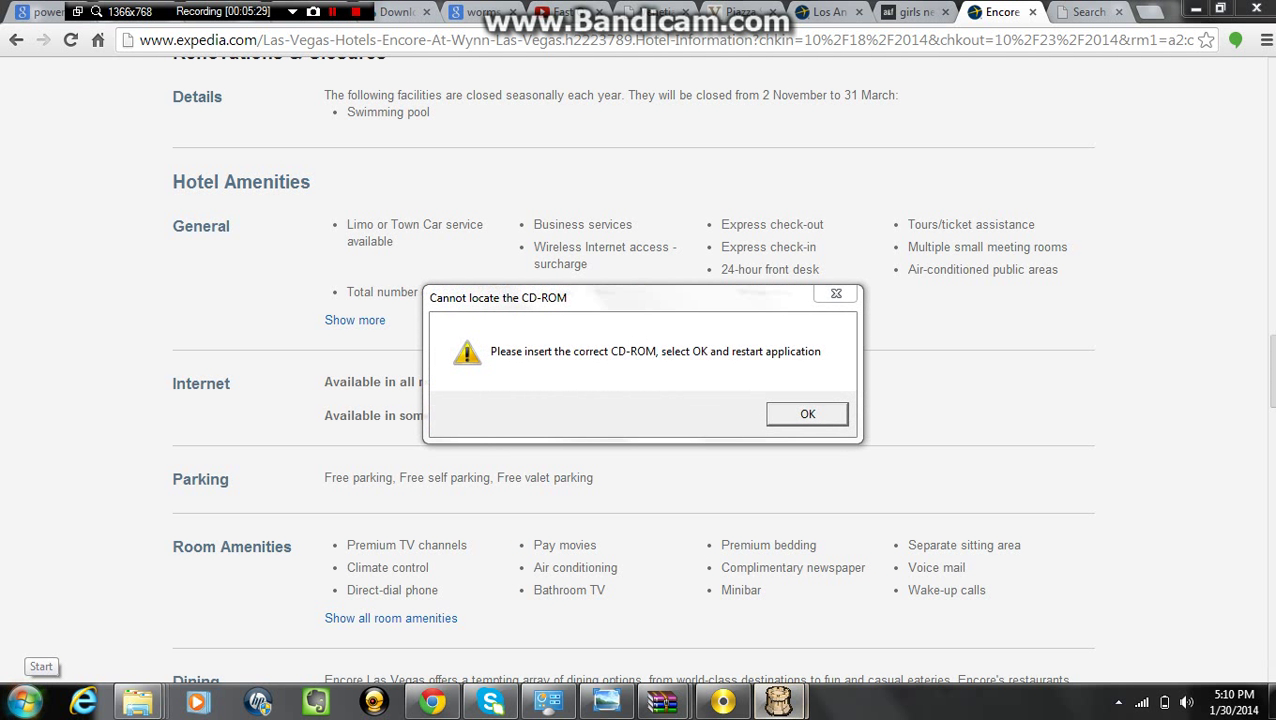
# - Dismiss the missing CD-ROM warning and open All Programs in the Start Menu
pyautogui.press('Return')
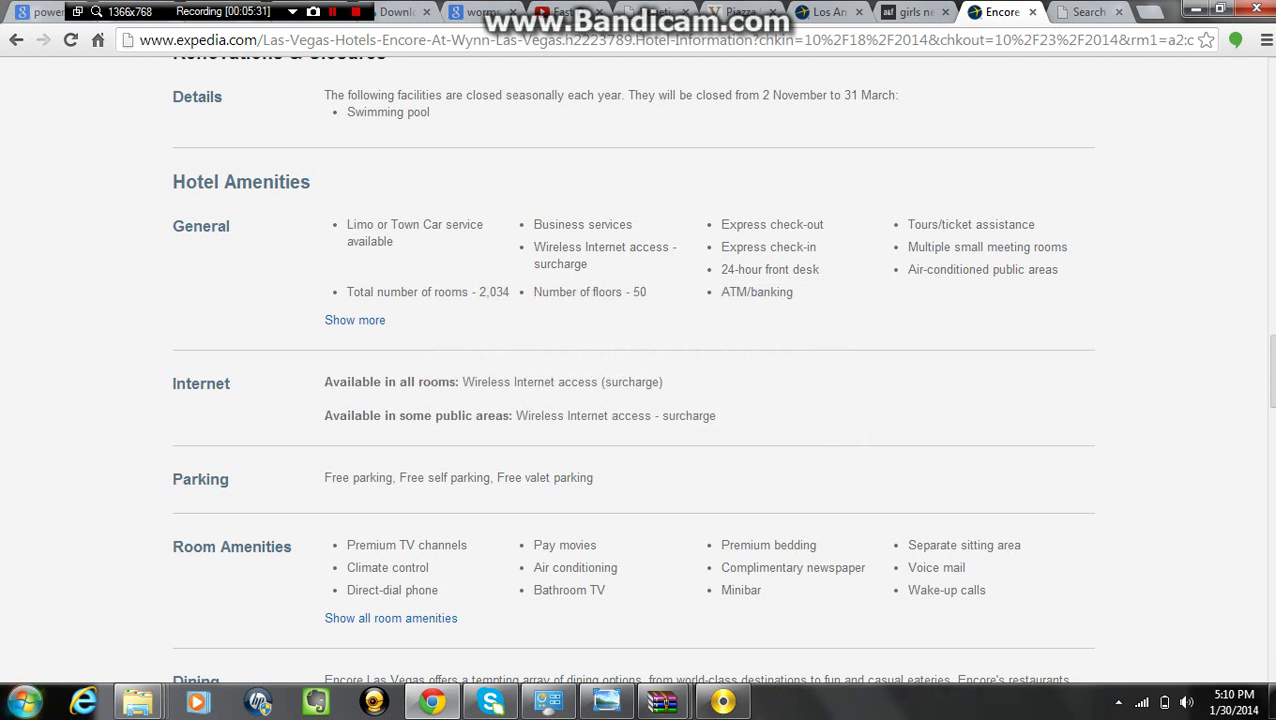
pyautogui.click(24, 701)
pyautogui.rightClick(103, 582)
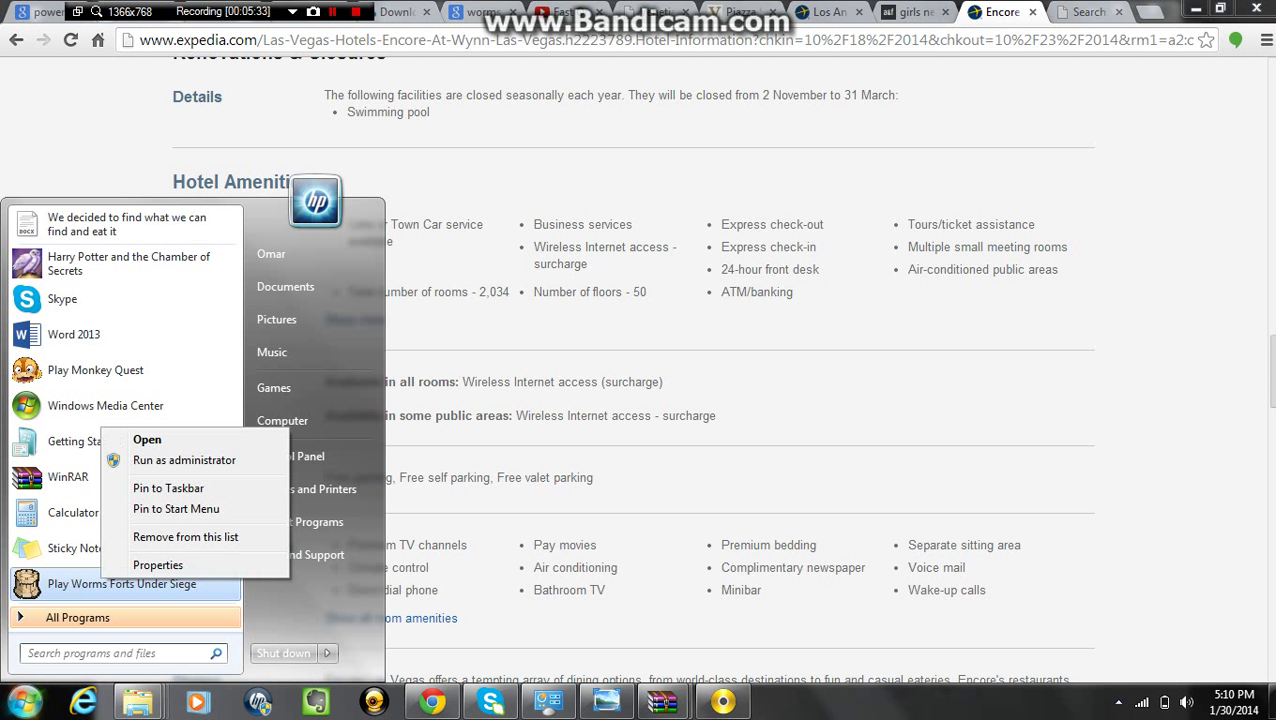
pyautogui.click(77, 617)
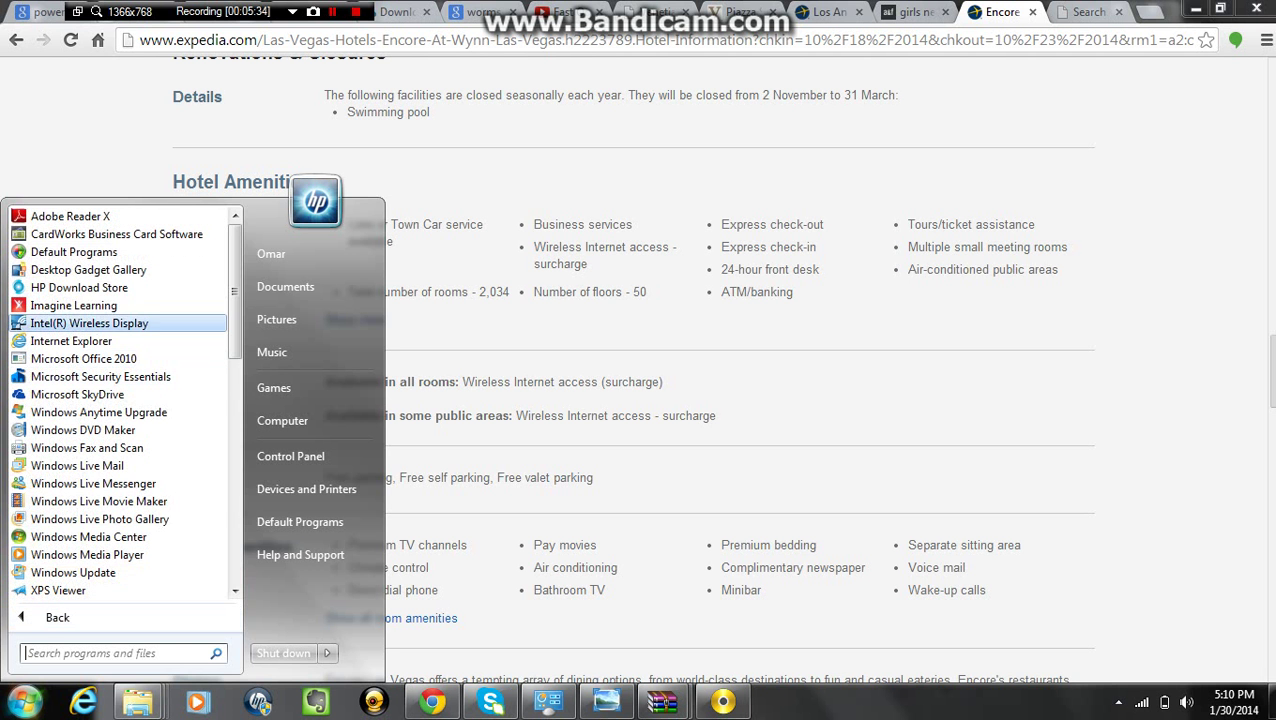
# - Expand Team17 Software Ltd and show options for the Worms Forts shortcut
pyautogui.scroll(-3, 120, 400)
pyautogui.scroll(-5, 120, 400)
pyautogui.scroll(-2, 120, 400)
pyautogui.scroll(-3, 120, 400)
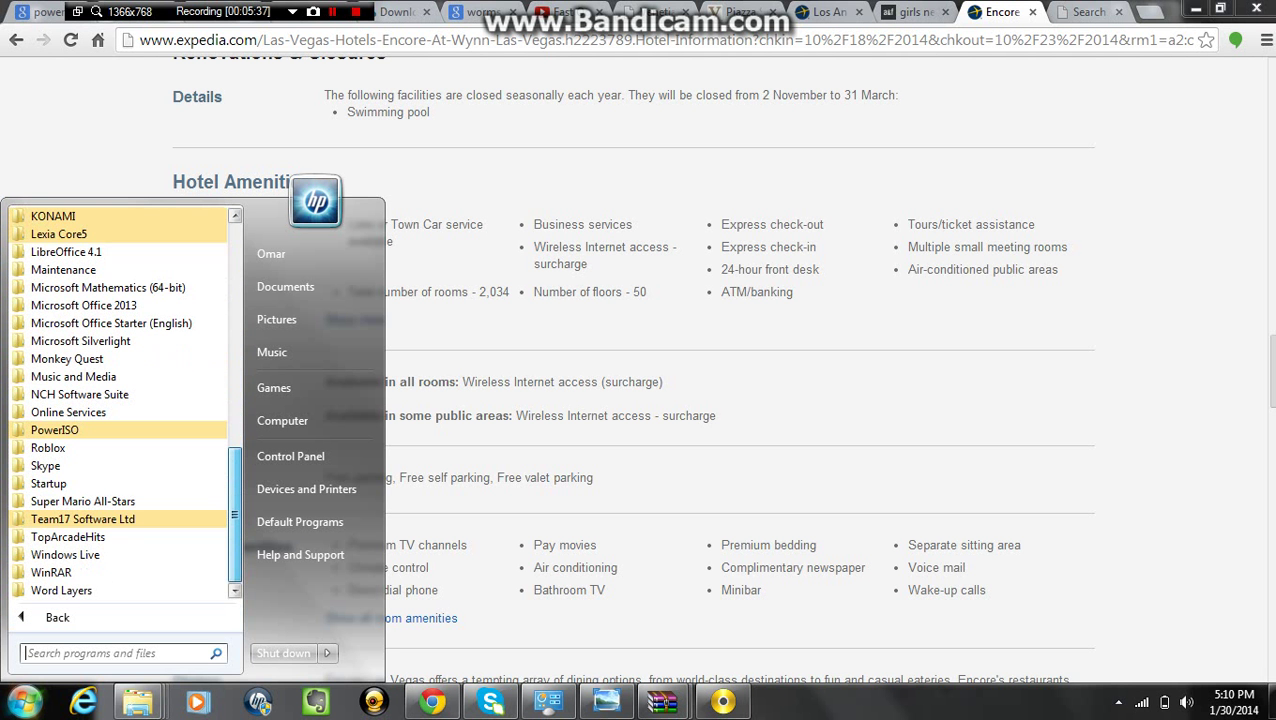
pyautogui.click(83, 519)
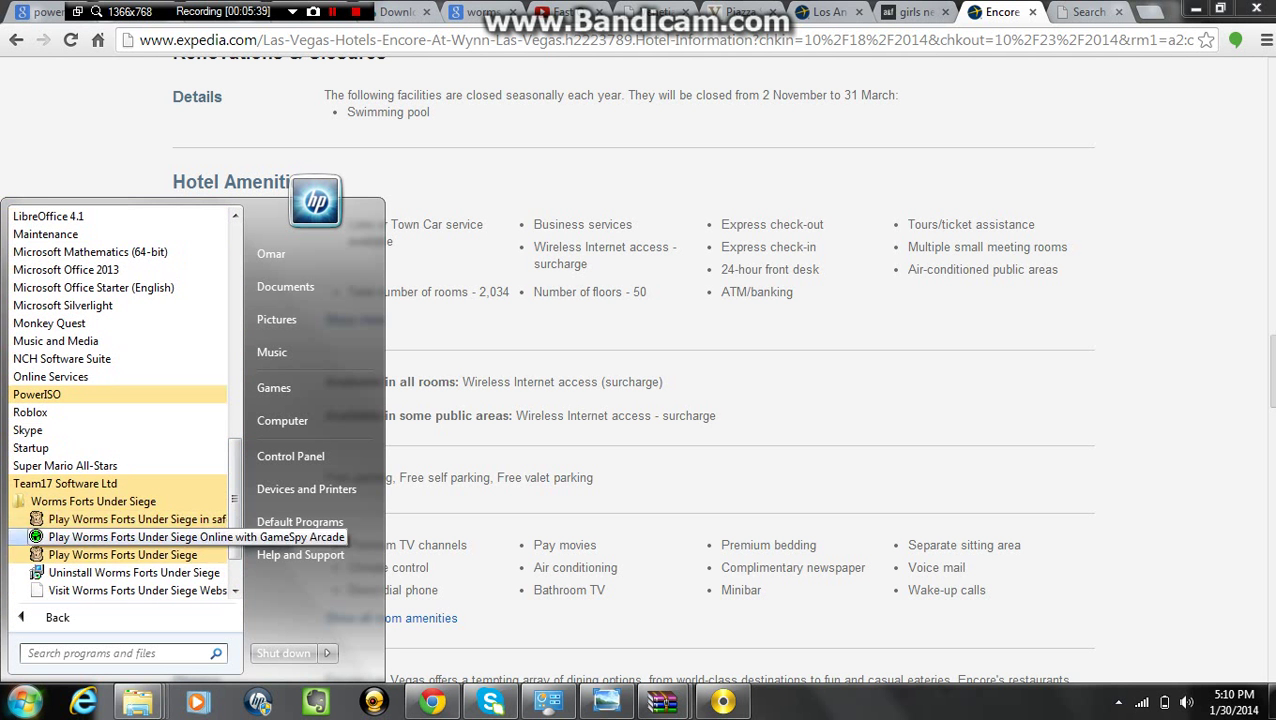
pyautogui.rightClick(110, 520)
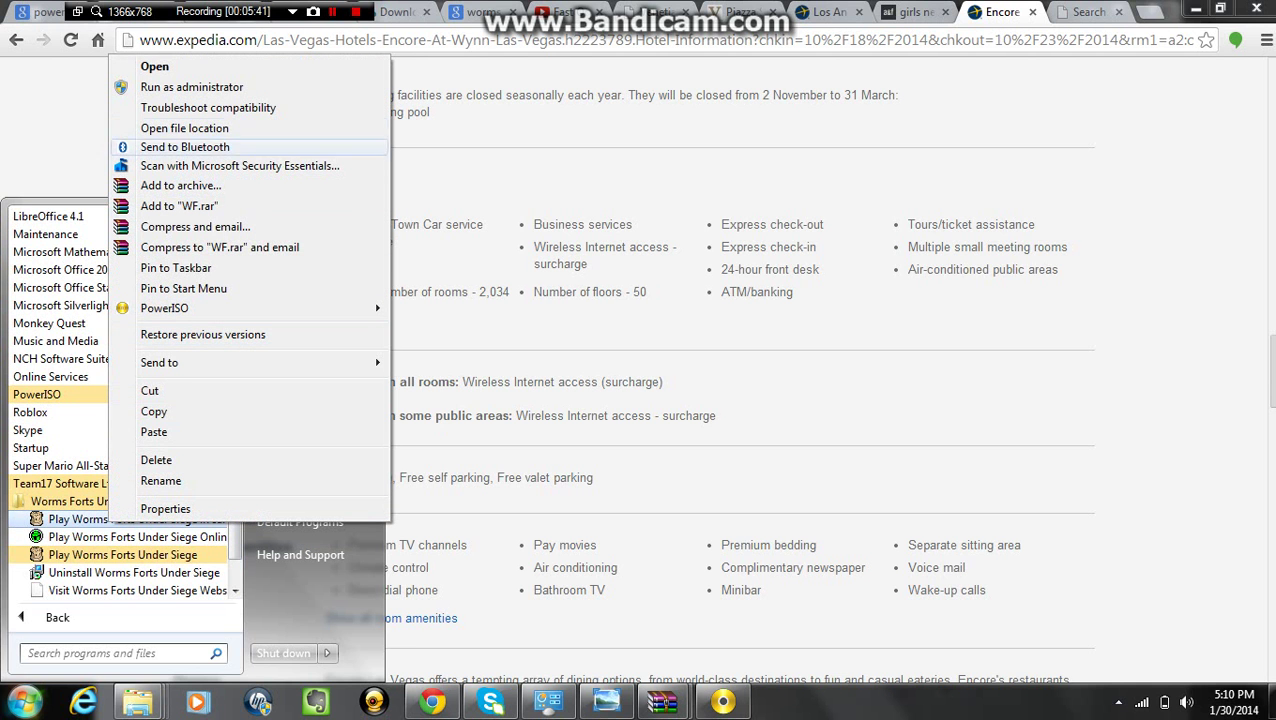
# - Paste WF into the install folder, replacing the original with administrator permission
pyautogui.click(184, 128)
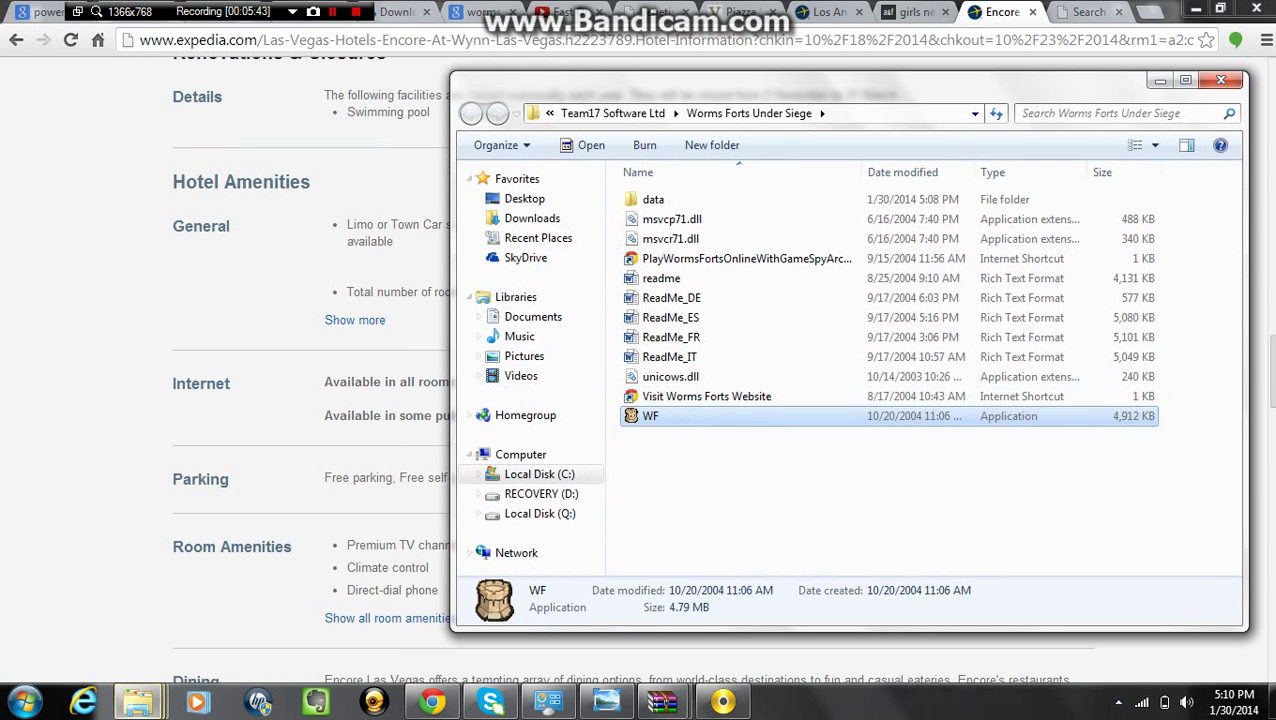
pyautogui.rightClick(753, 213)
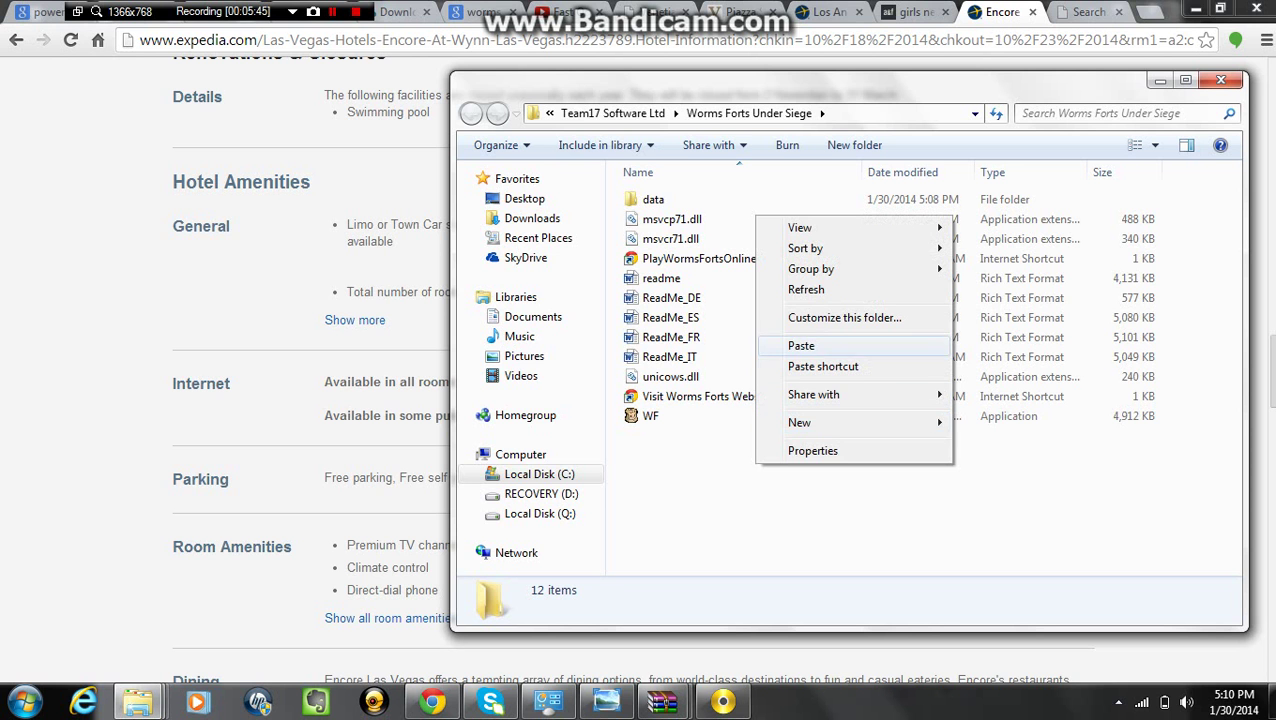
pyautogui.click(800, 345)
pyautogui.click(525, 213)
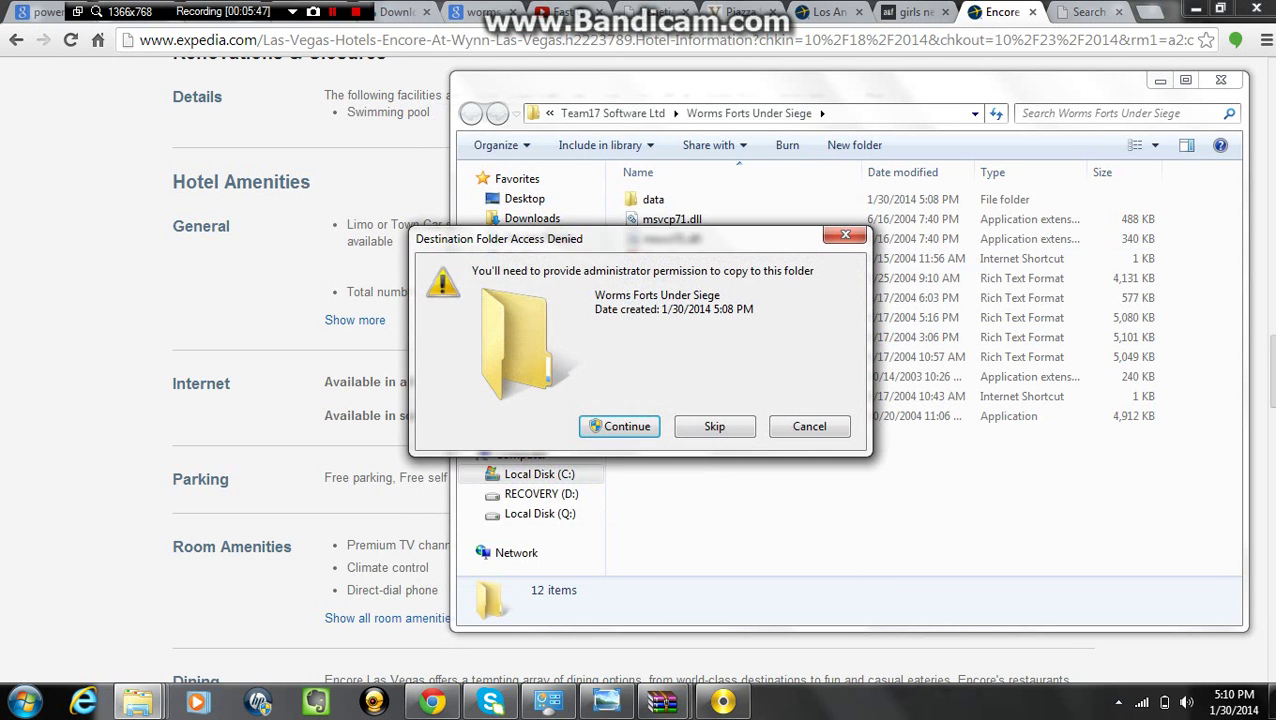
pyautogui.press('Return')
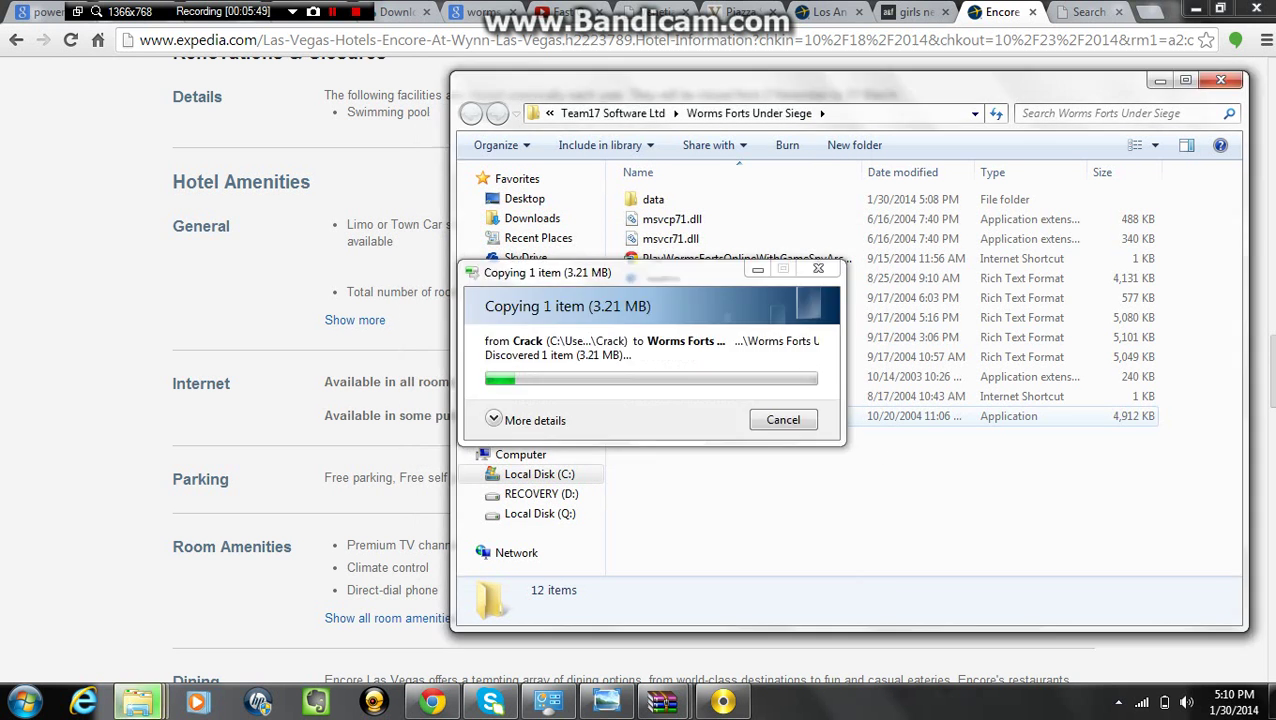